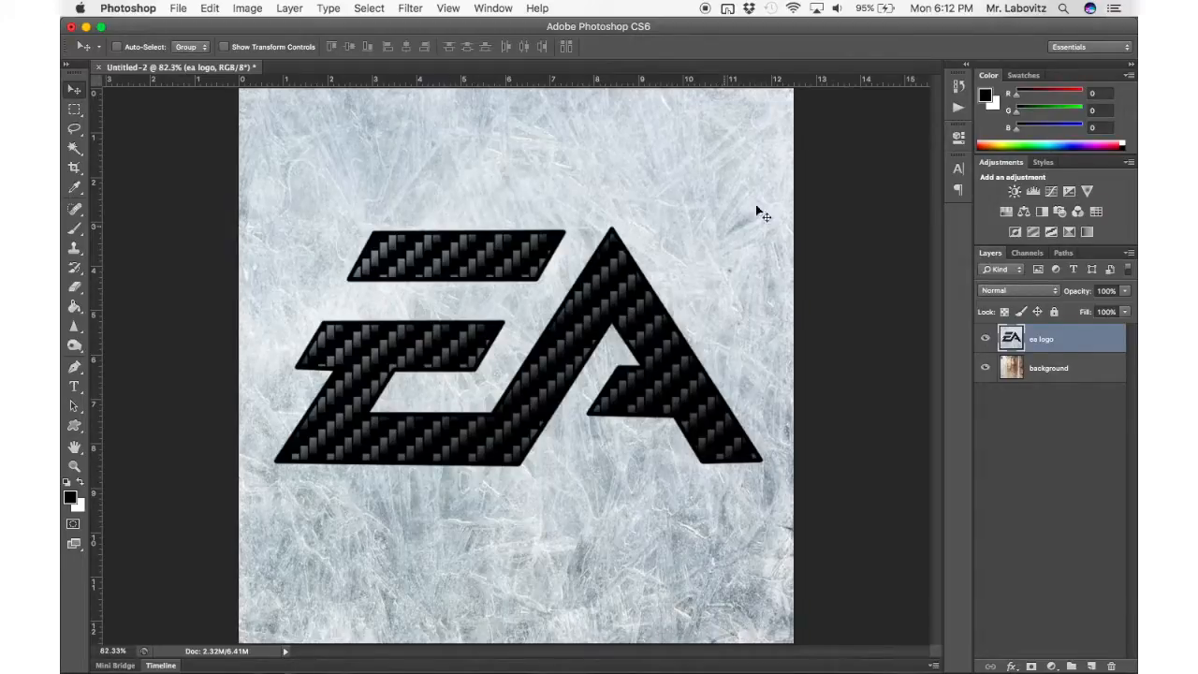
# Step: Hide the ea logo layer to view the background texture underneath, and show it again
pyautogui.click(985, 341)
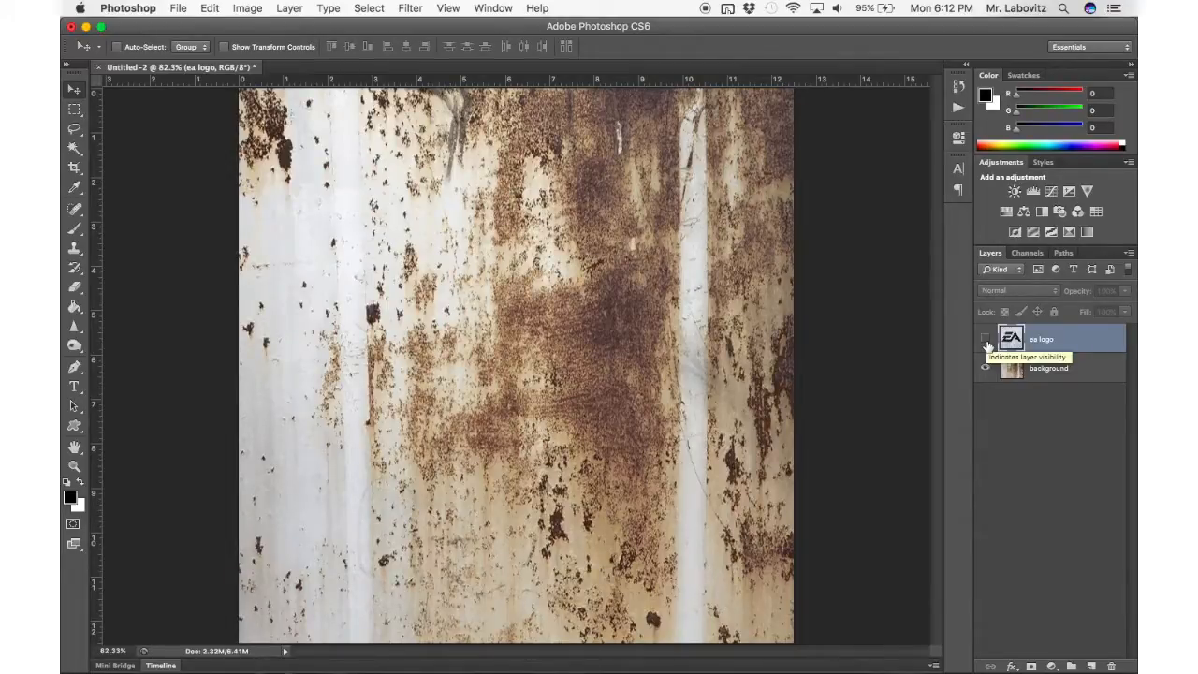
pyautogui.click(986, 340)
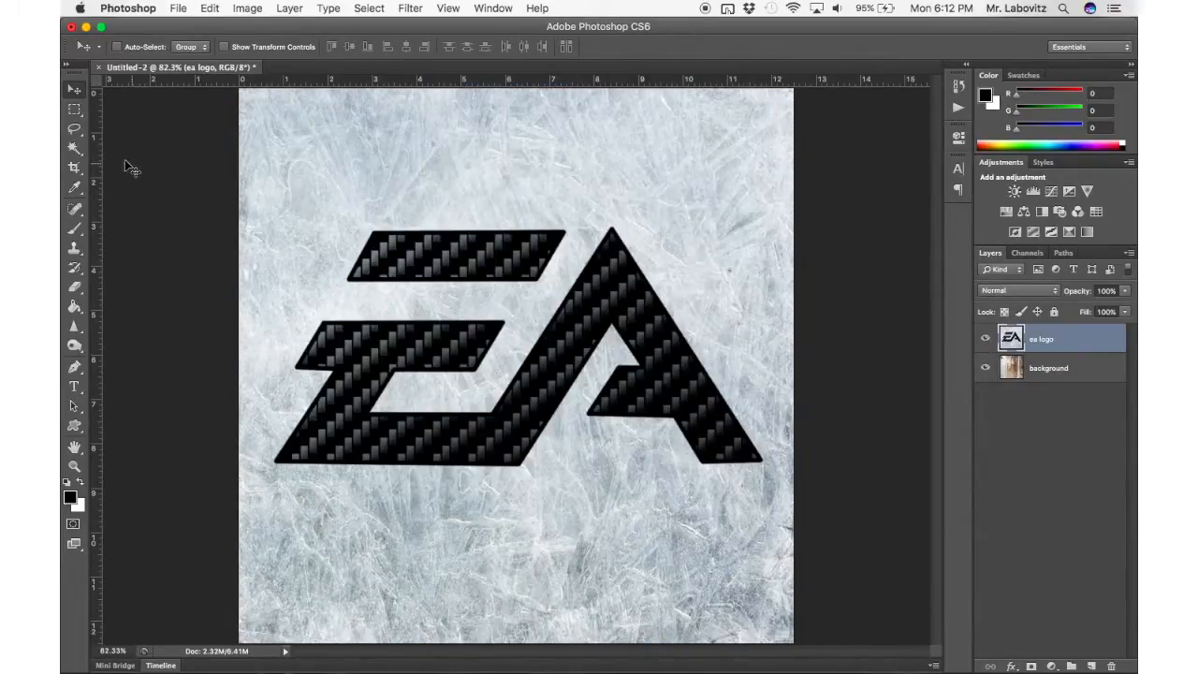
# Step: Try to select the icy area around the logo with the Magic Wand, and clear the selection
pyautogui.click(75, 150)
pyautogui.click(352, 157)
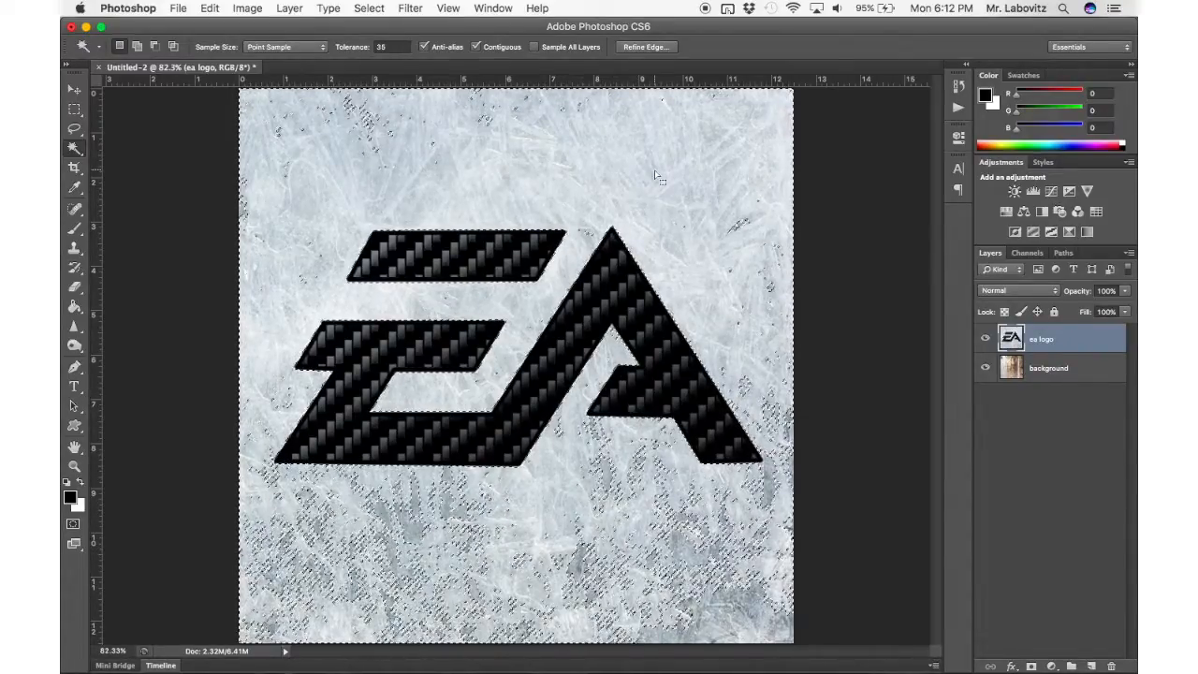
pyautogui.press('super+d')
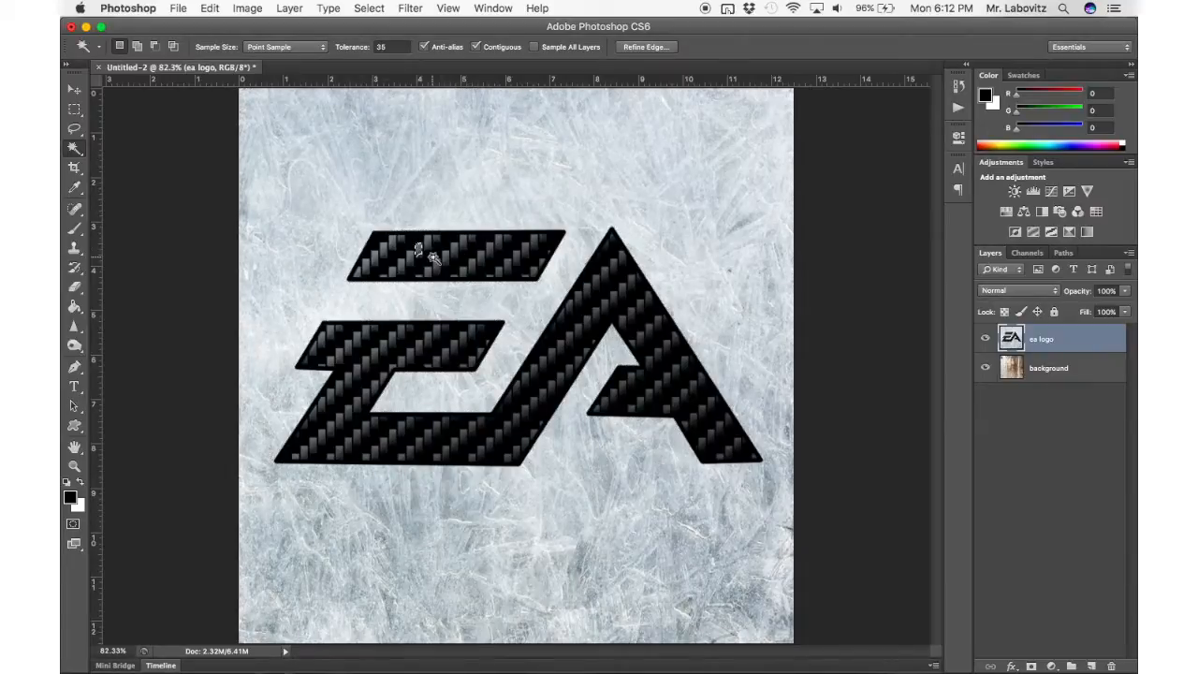
# Step: Try to select the black carbon-fibre pieces of the logo with the Magic Wand, and clear the selection
pyautogui.click(419, 253)
pyautogui.click(426, 361)
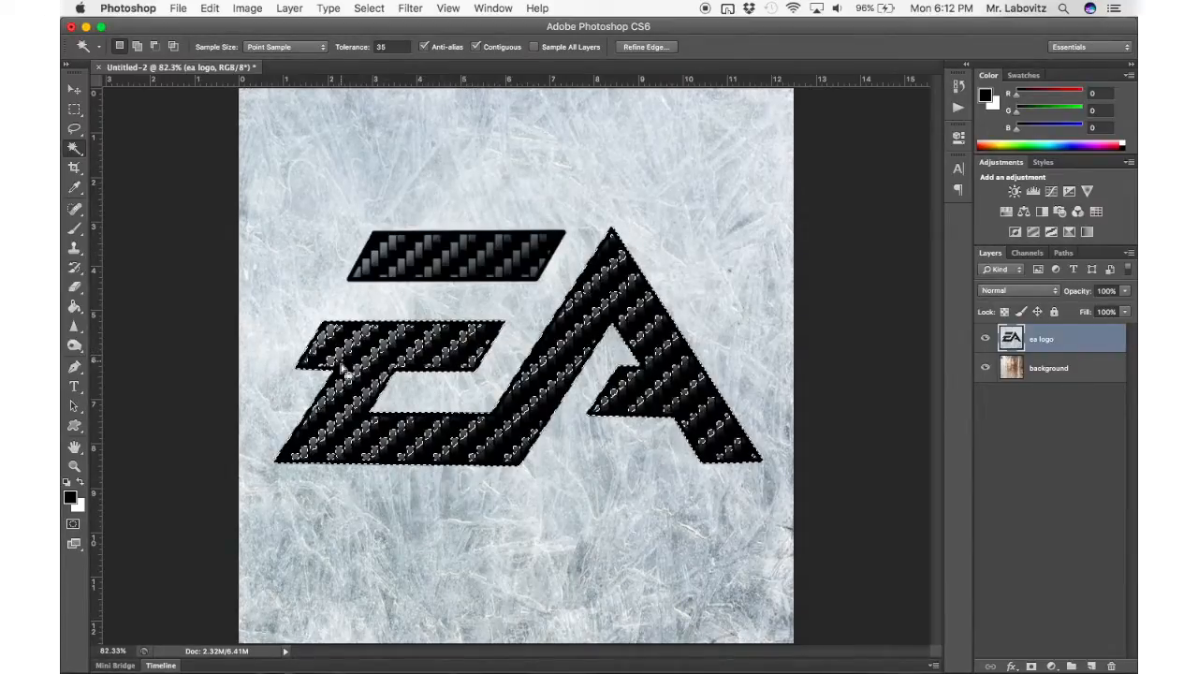
pyautogui.press('super+d')
pyautogui.click(465, 269)
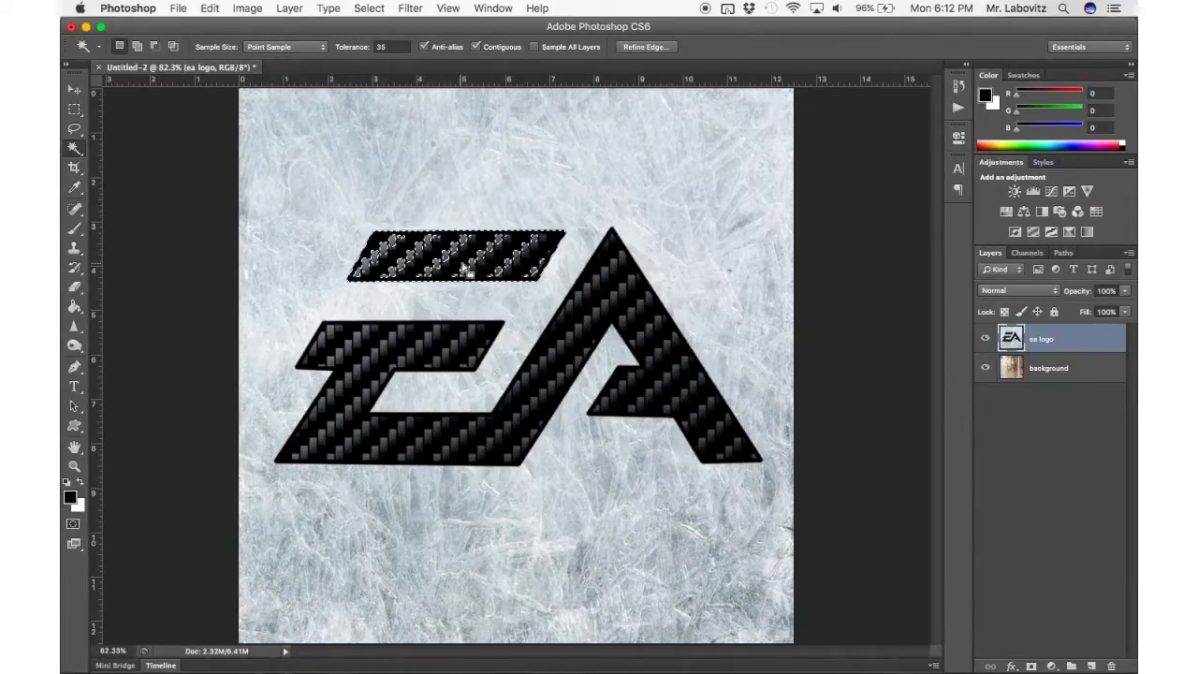
pyautogui.click(612, 305)
pyautogui.press('super+d')
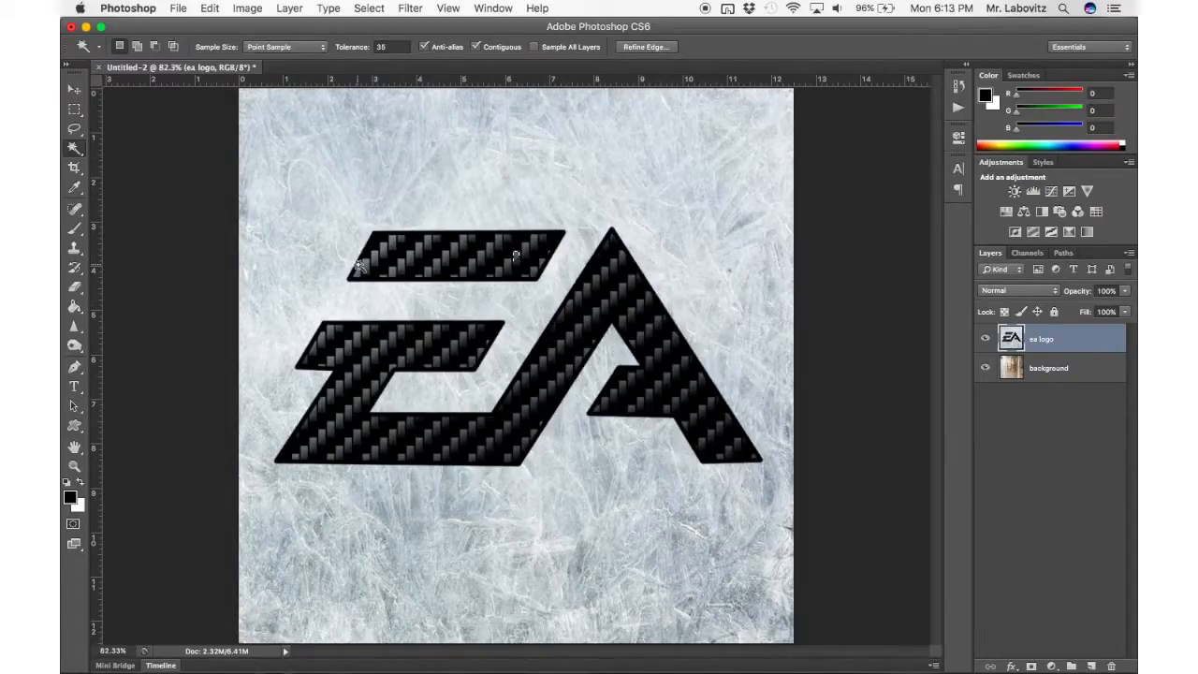
pyautogui.press('super+d')
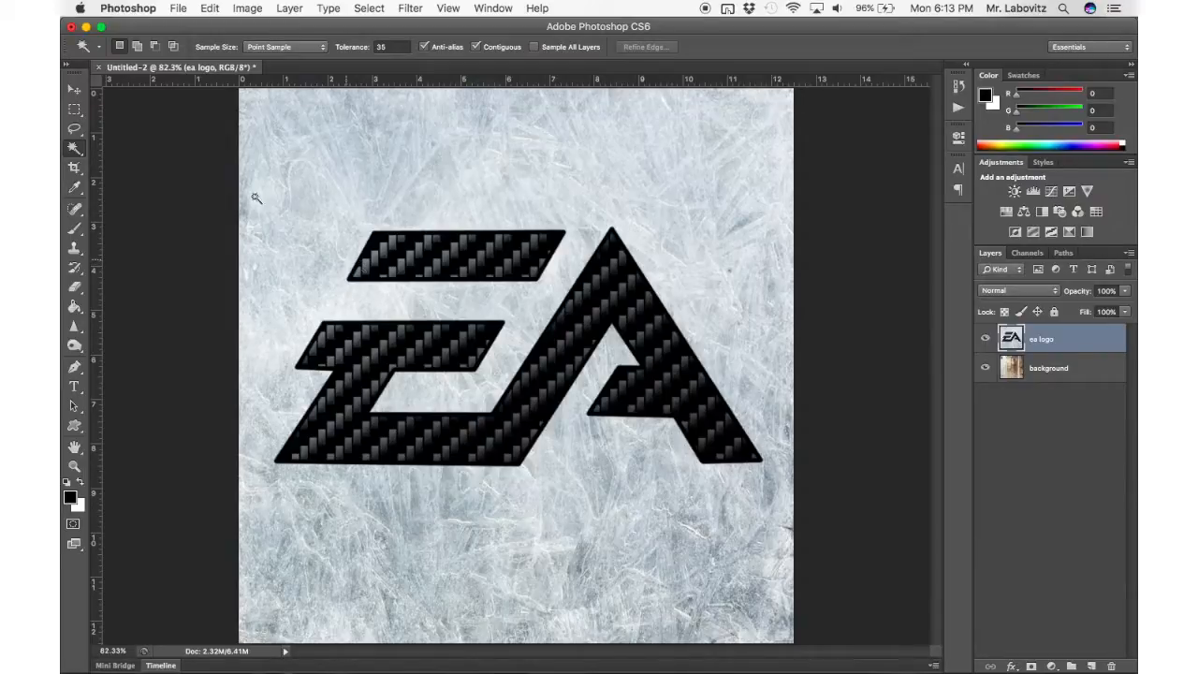
# Step: Switch from the freehand Lasso to the Polygonal Lasso tool
pyautogui.click(75, 130)
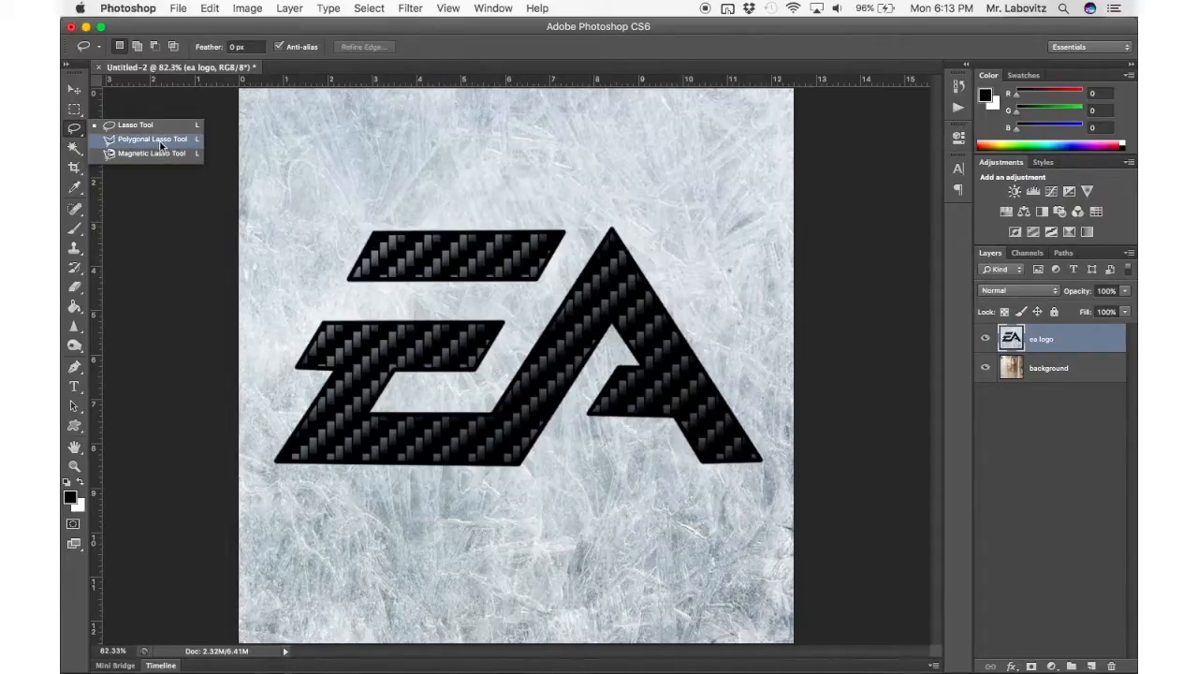
pyautogui.click(161, 144)
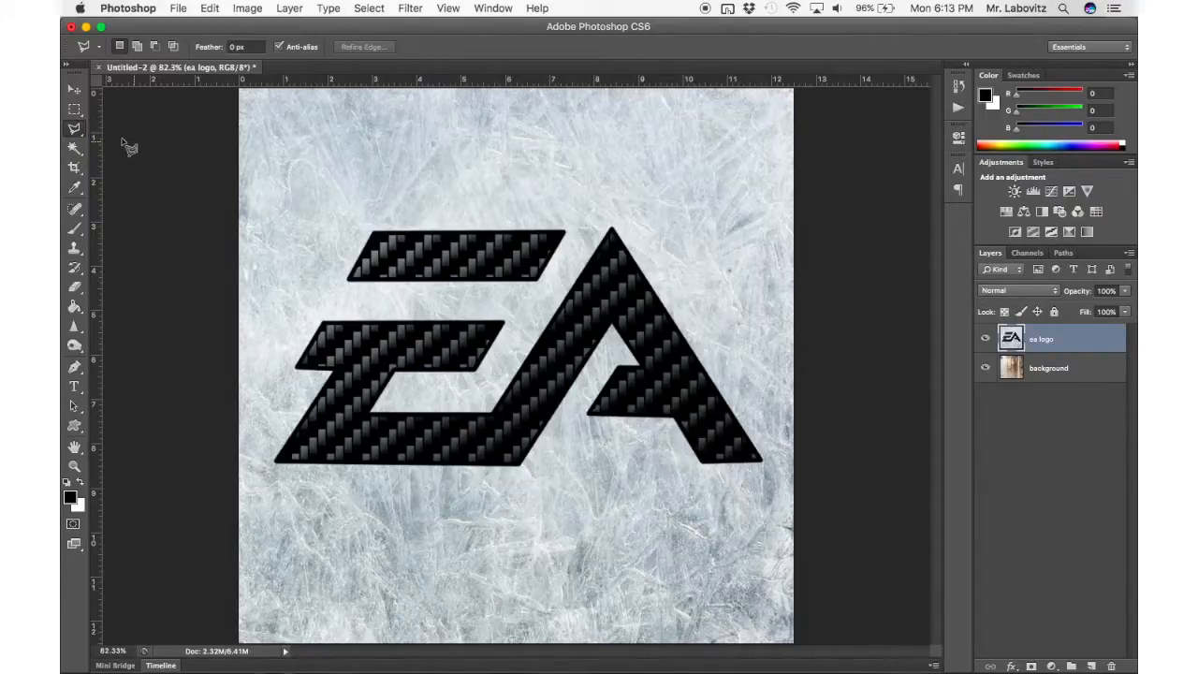
pyautogui.click(74, 134)
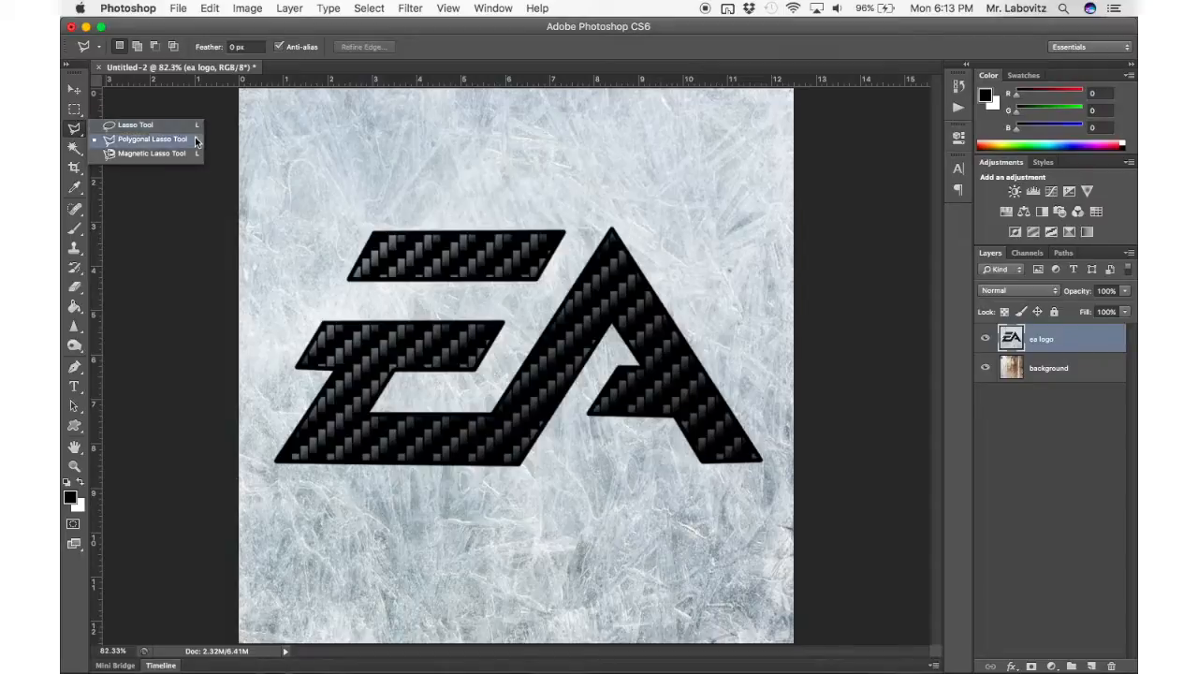
pyautogui.click(197, 140)
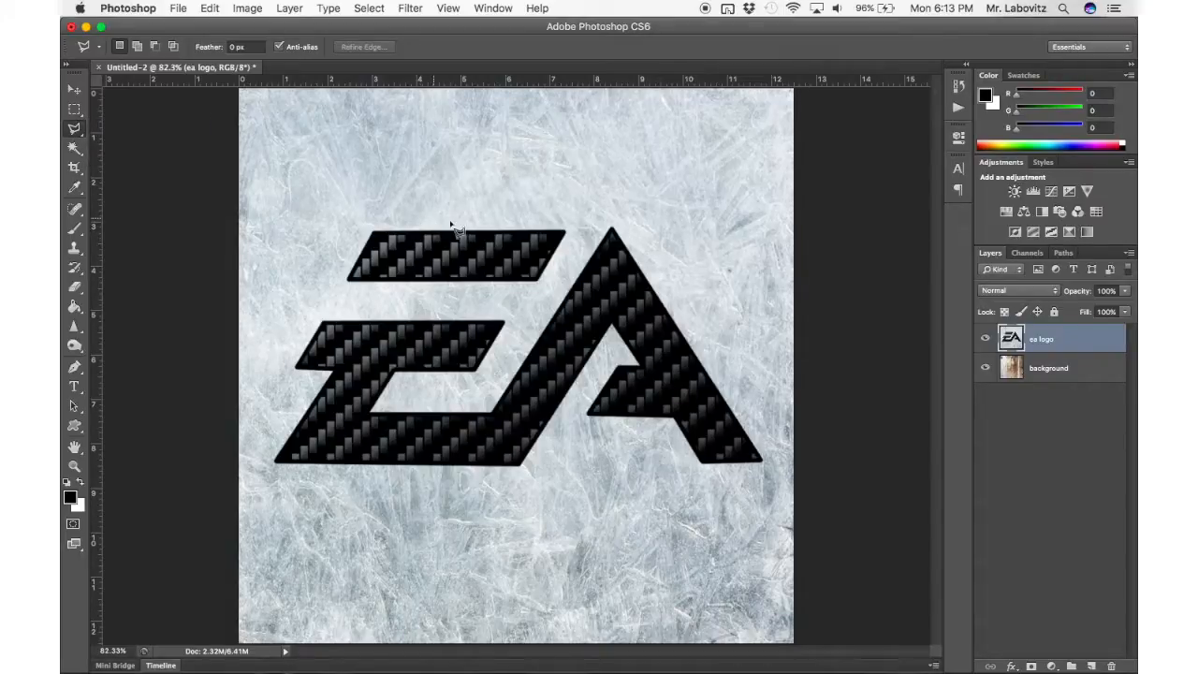
# Step: Outline the logo's separate top bar corner by corner with the Polygonal Lasso and close the selection at its starting corner
pyautogui.press('super+plus')
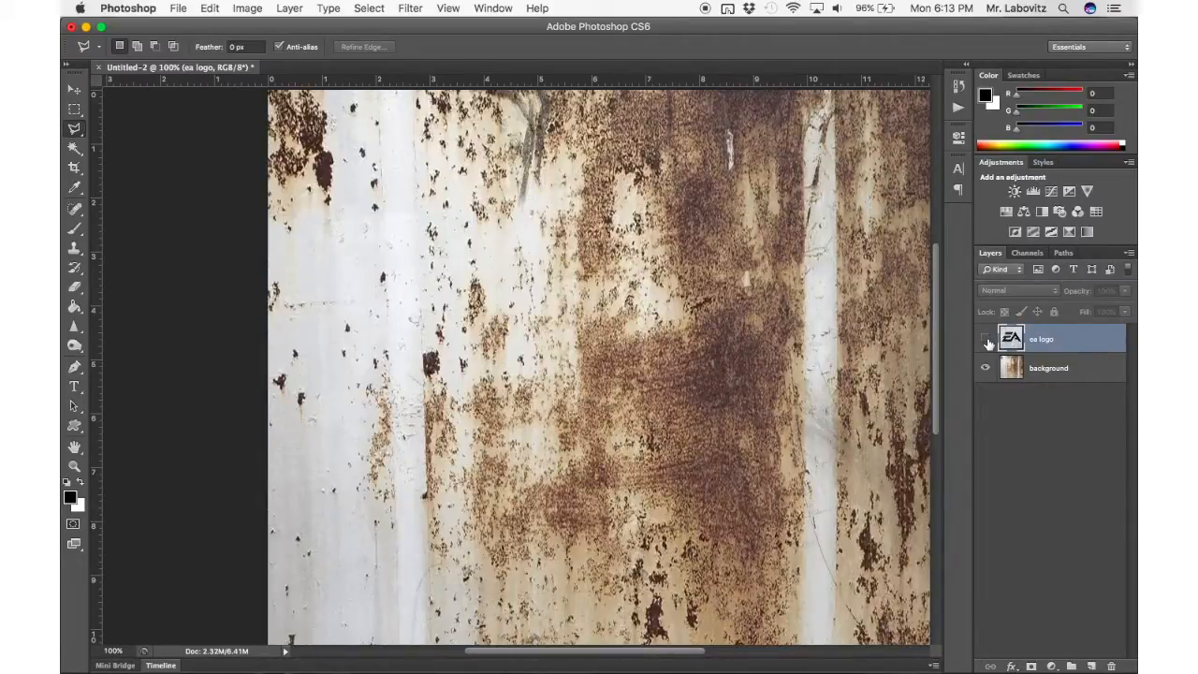
pyautogui.click(986, 342)
pyautogui.press('super+plus')
pyautogui.press('super+plus')
pyautogui.scroll(5, 625, 319)
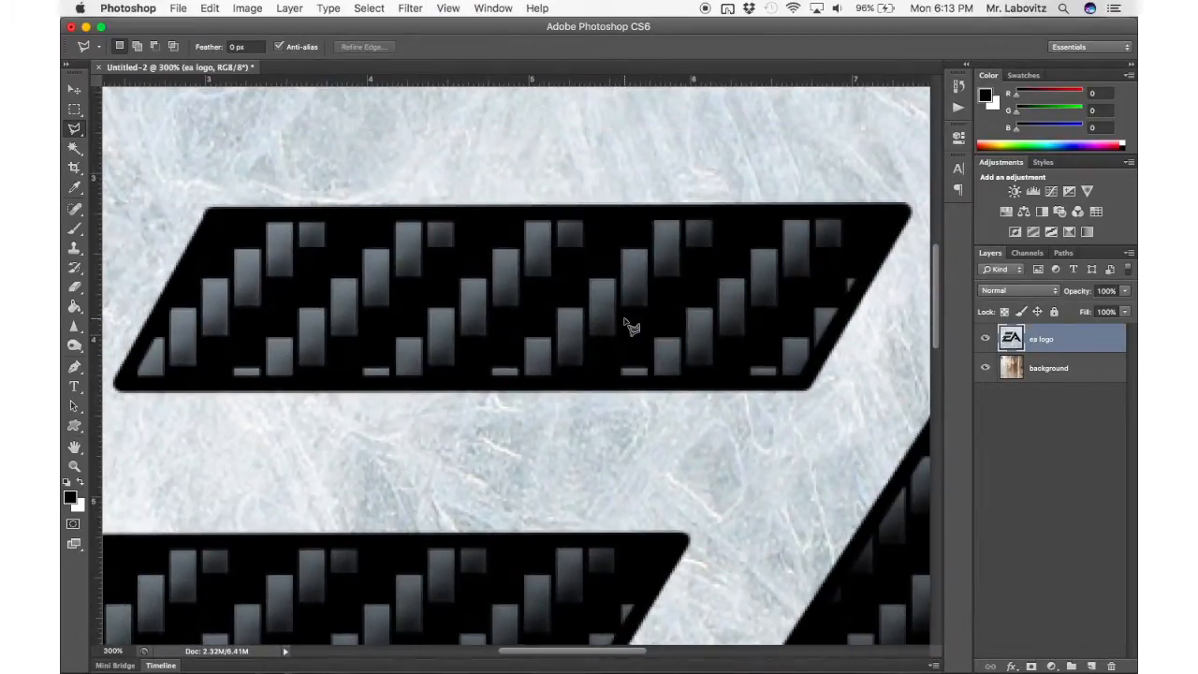
pyautogui.click(205, 209)
pyautogui.click(211, 207)
pyautogui.hscroll(3, 902, 181)
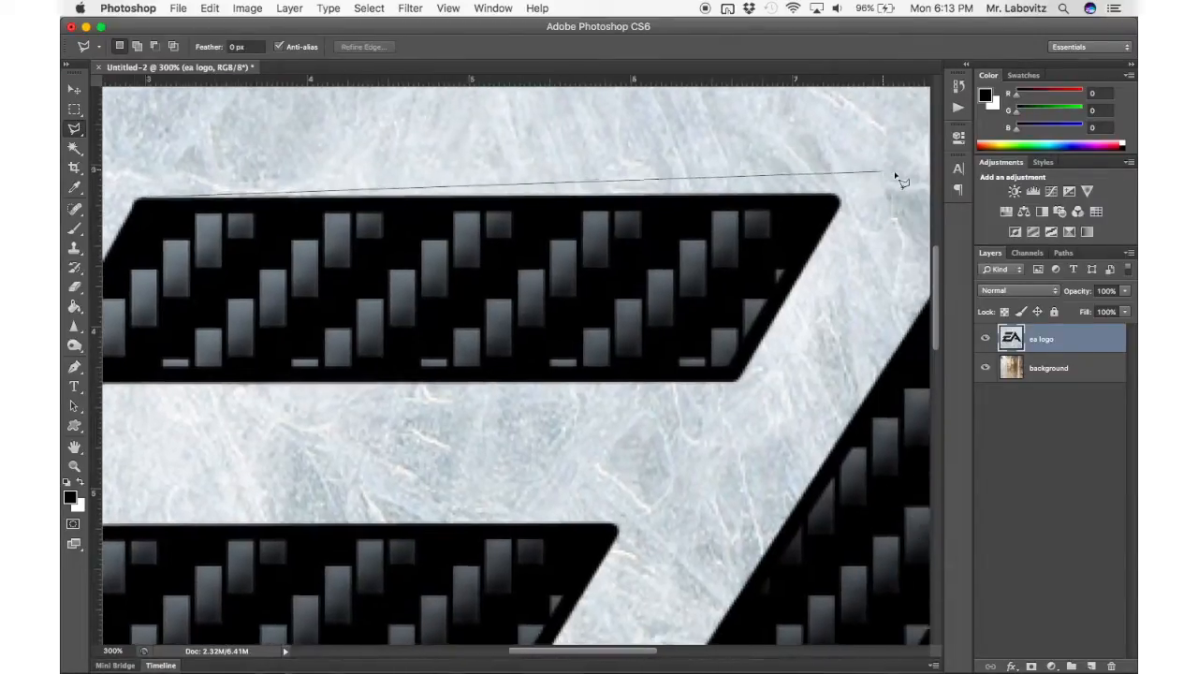
pyautogui.click(839, 196)
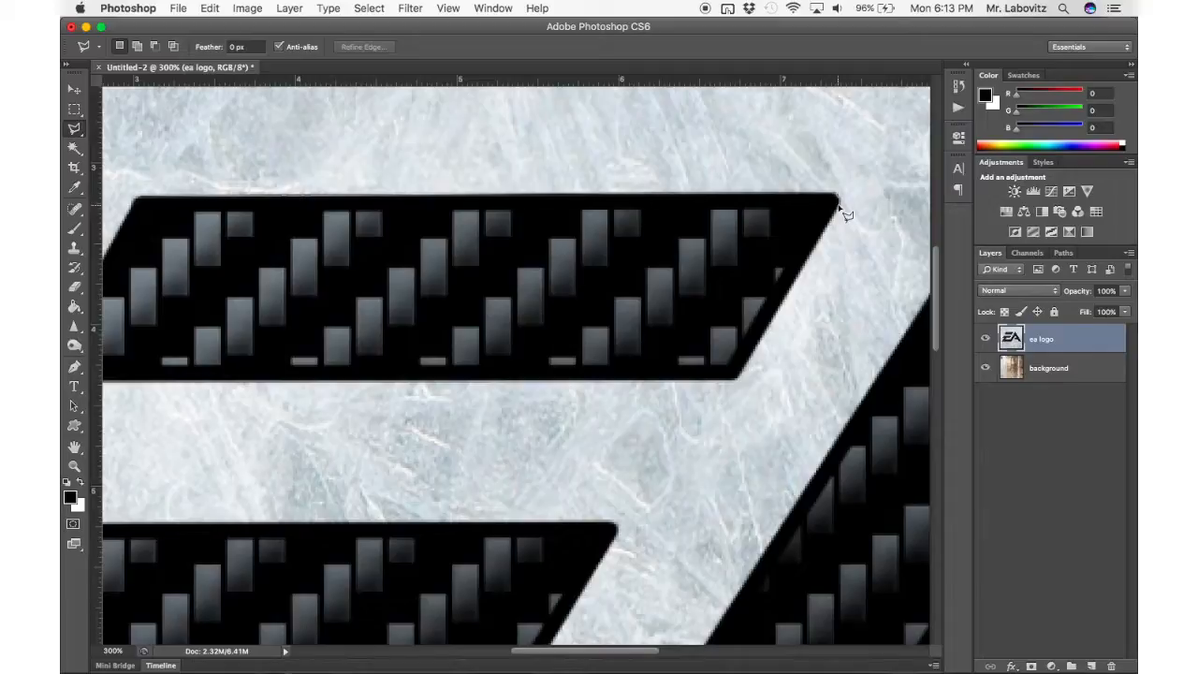
pyautogui.click(736, 382)
pyautogui.hscroll(-5, 562, 405)
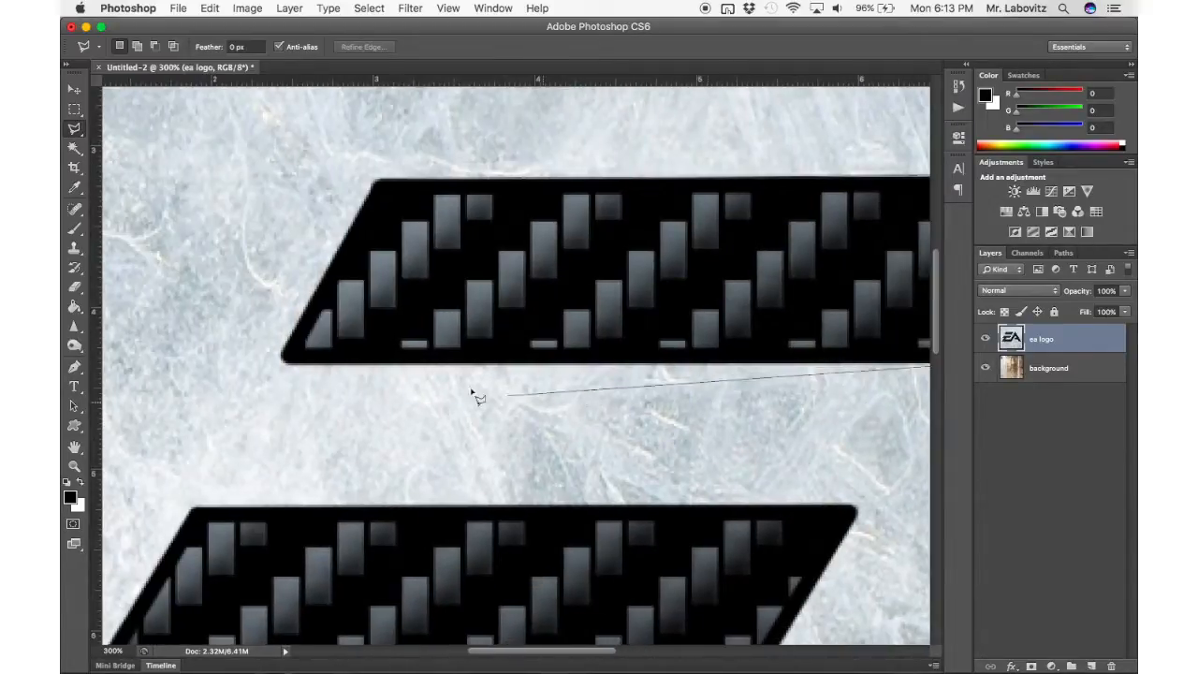
pyautogui.click(284, 356)
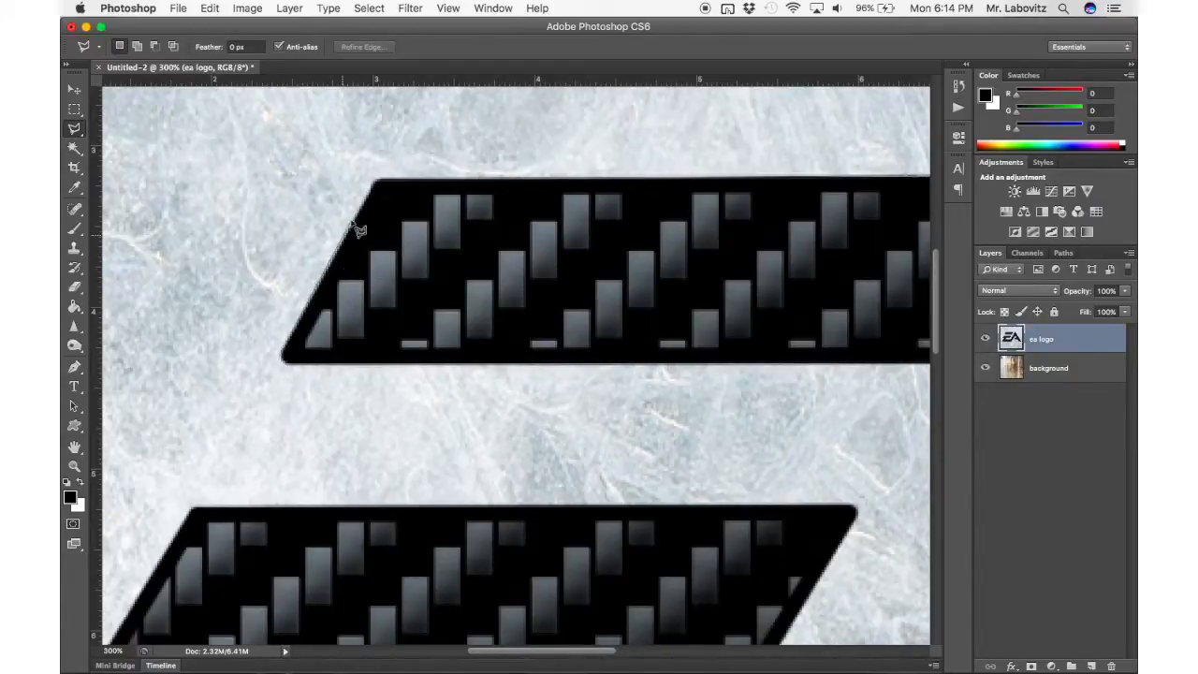
pyautogui.click(378, 182)
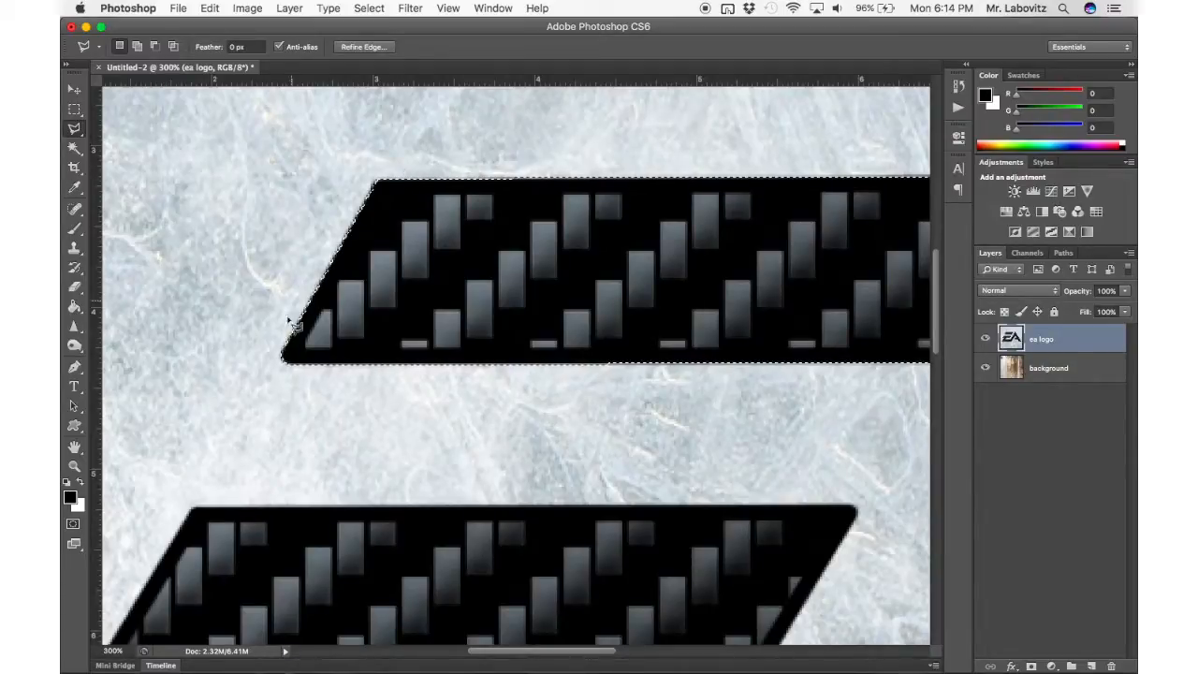
# Step: Try deleting the selected top bar from the ea logo layer, compare it with the background layer, and undo the deletion
pyautogui.hscroll(5, 656, 377)
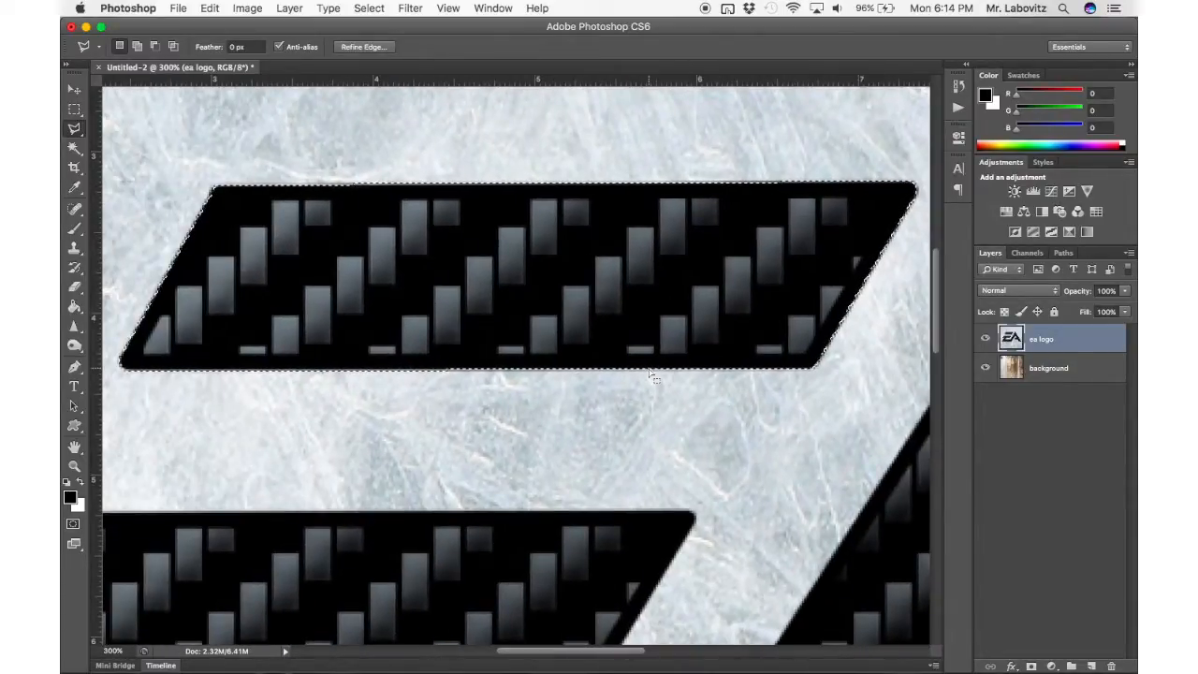
pyautogui.press('super+0')
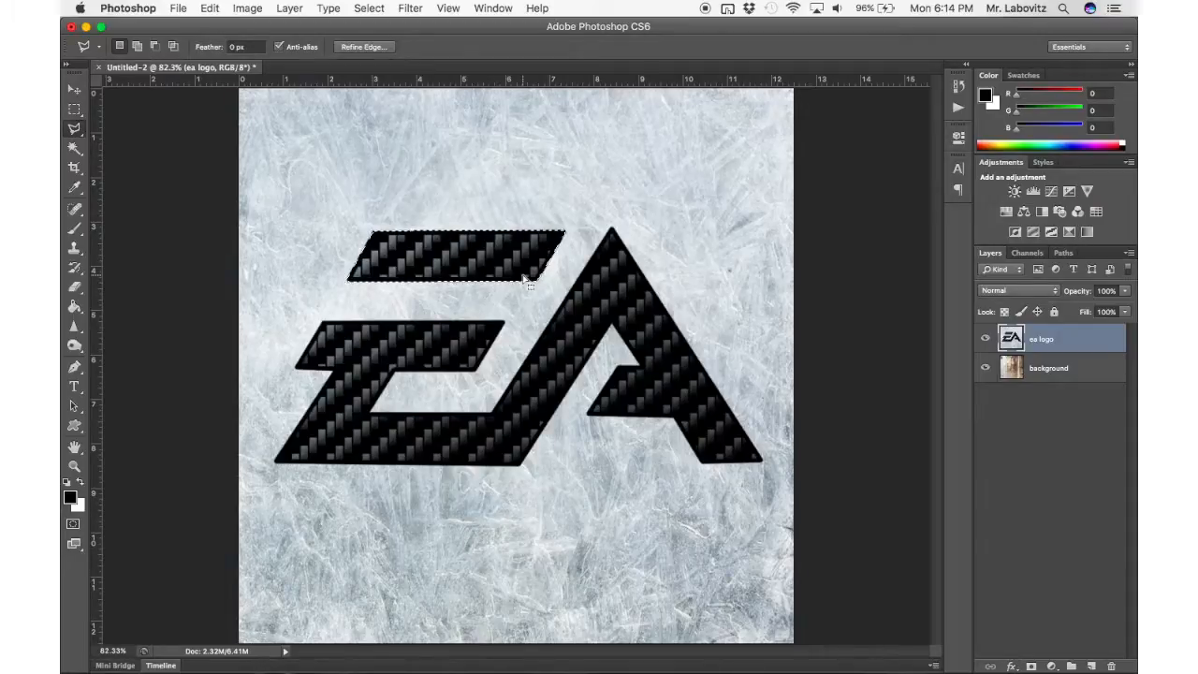
pyautogui.press('Delete')
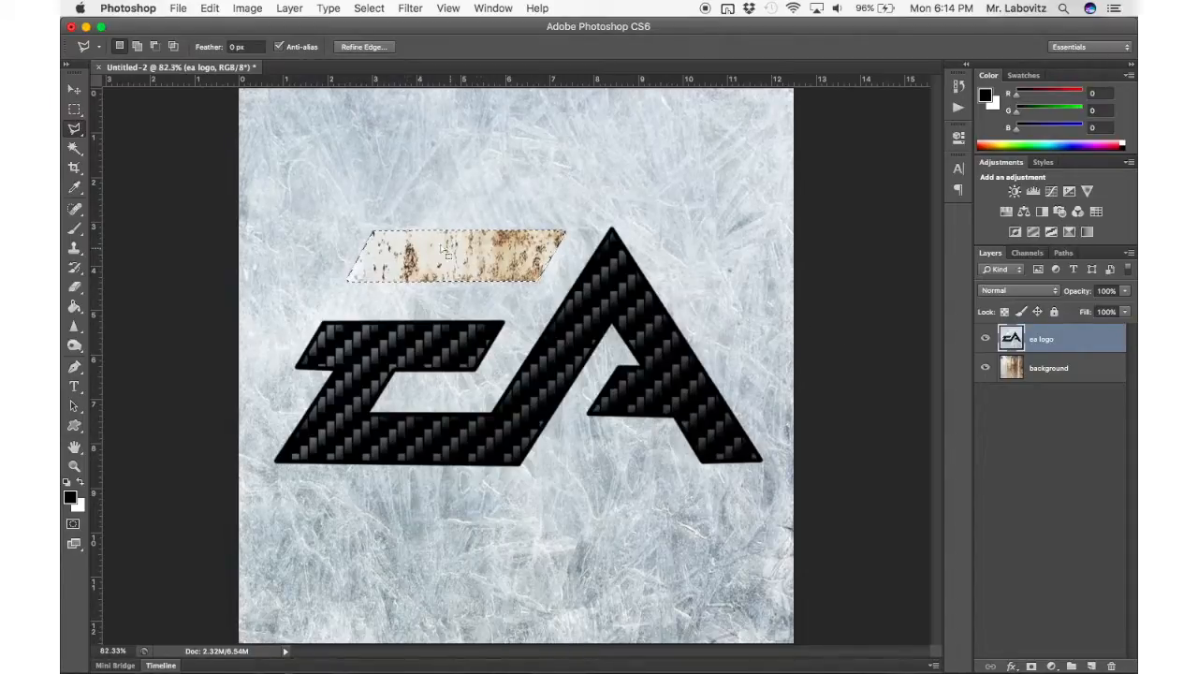
pyautogui.click(985, 339)
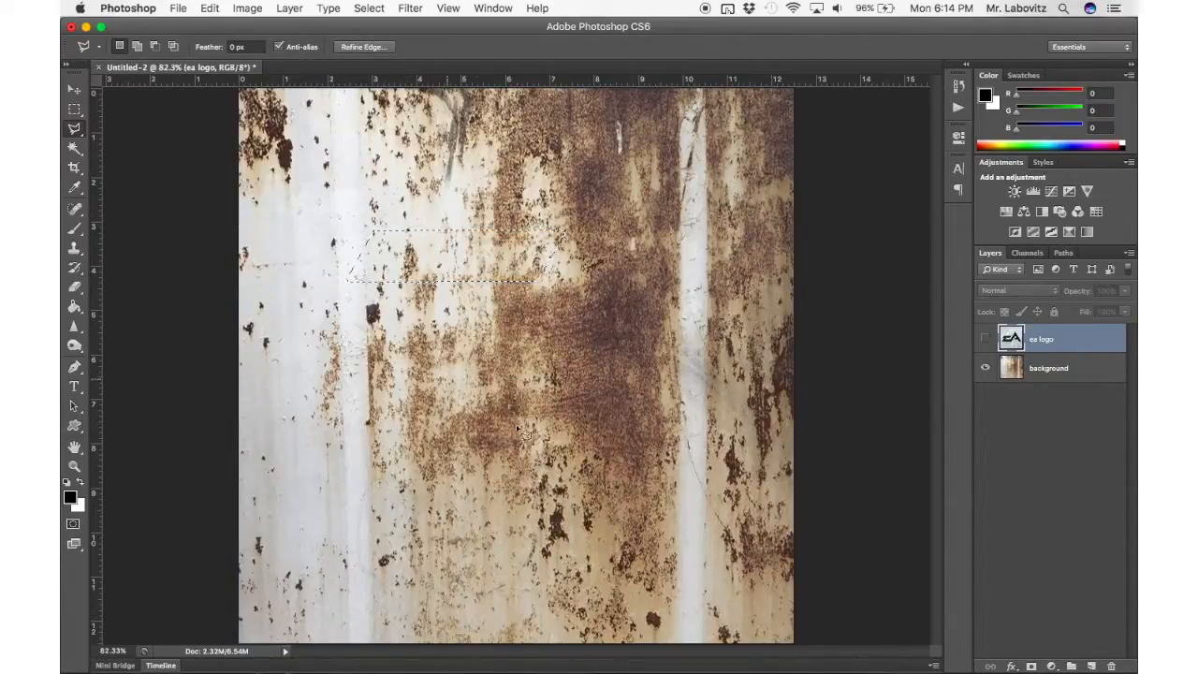
pyautogui.click(984, 339)
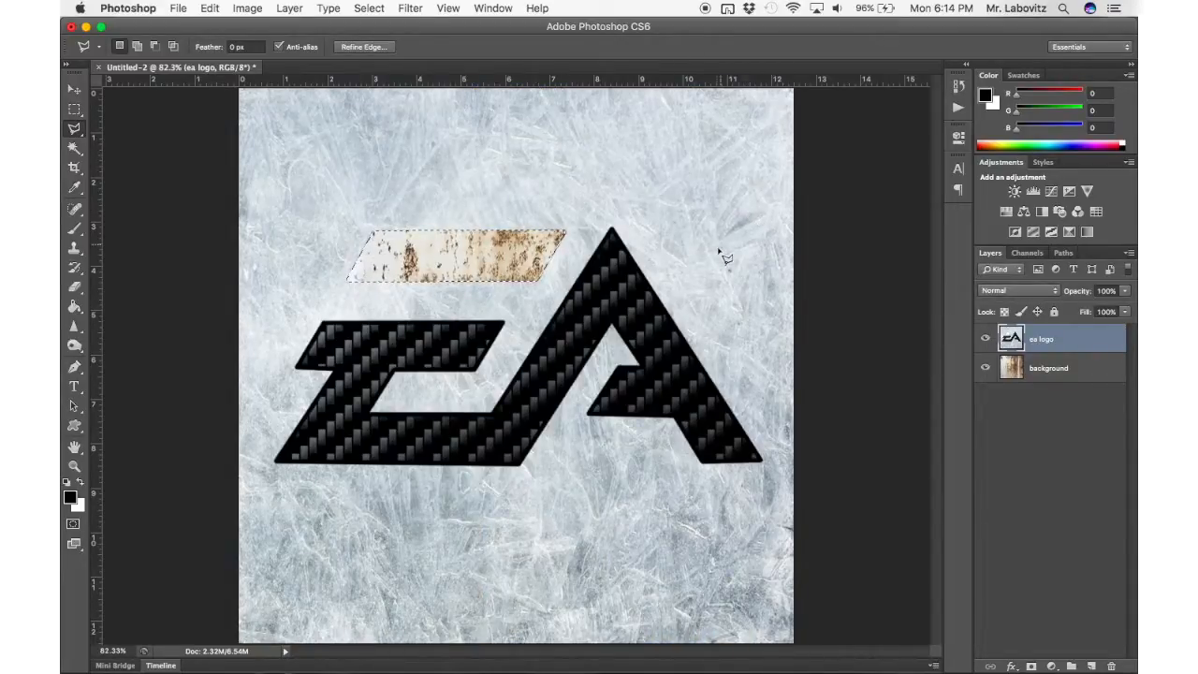
pyautogui.press('super+z')
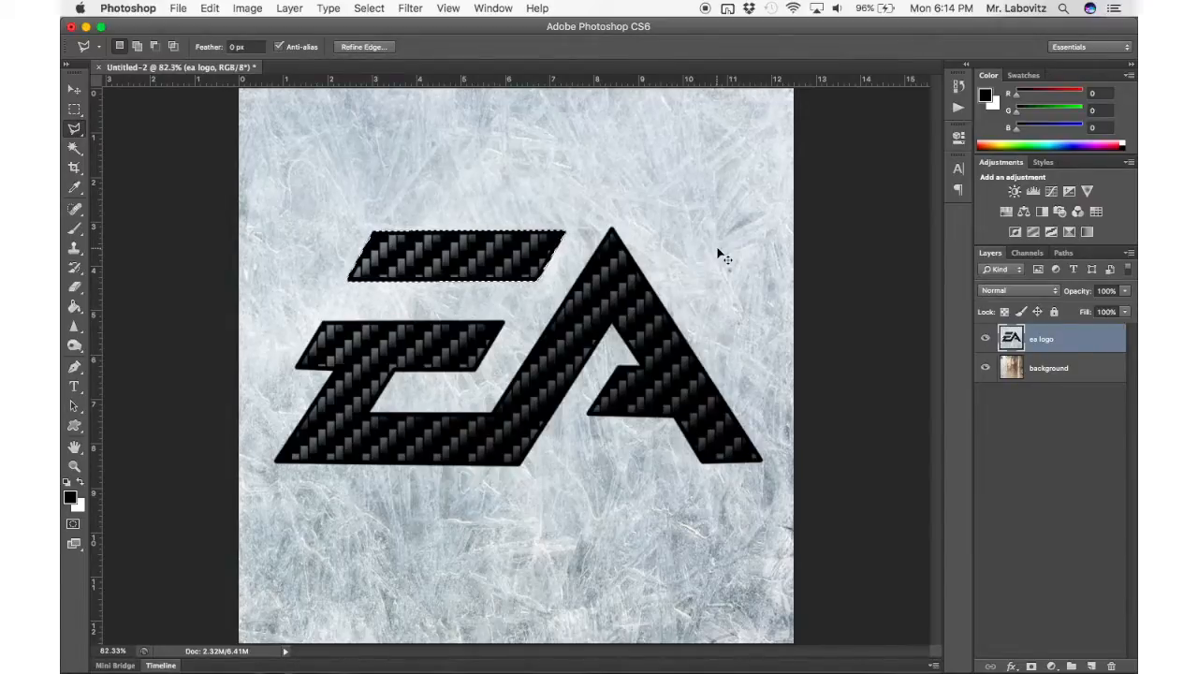
# Step: Try inverting the selection and deleting everything outside the top bar, and undo both the deletion and the inversion
pyautogui.press('shift+super+i')
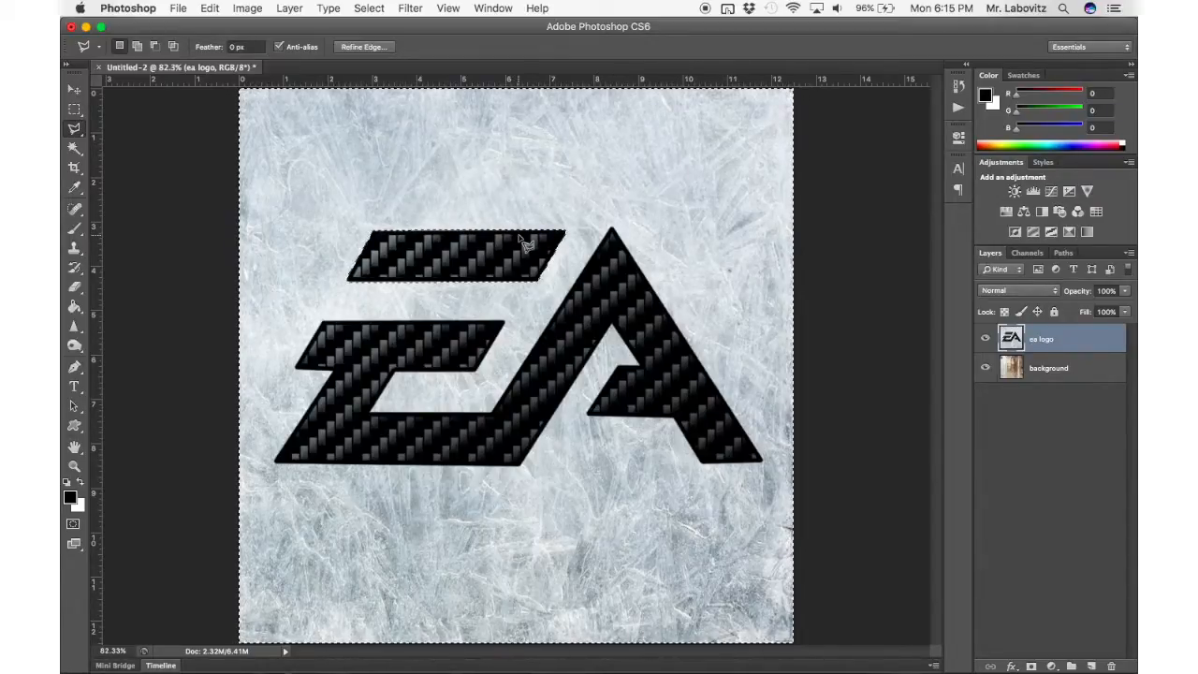
pyautogui.press('Delete')
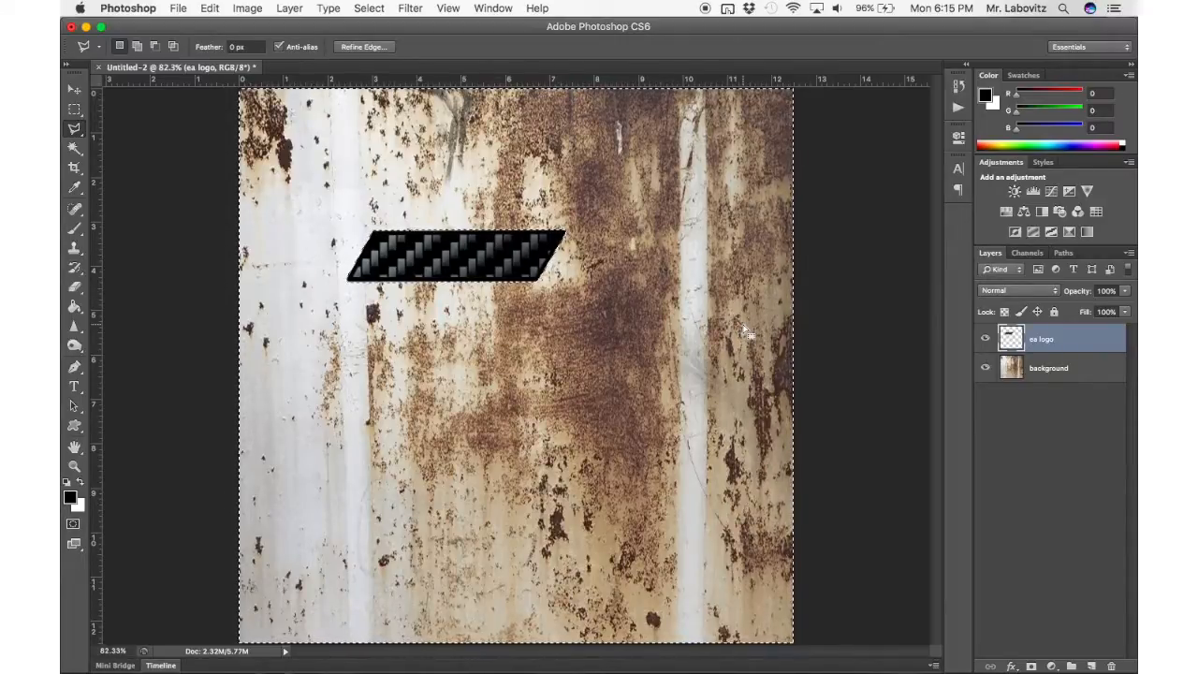
pyautogui.press('alt+super+z')
pyautogui.press('alt+super+z')
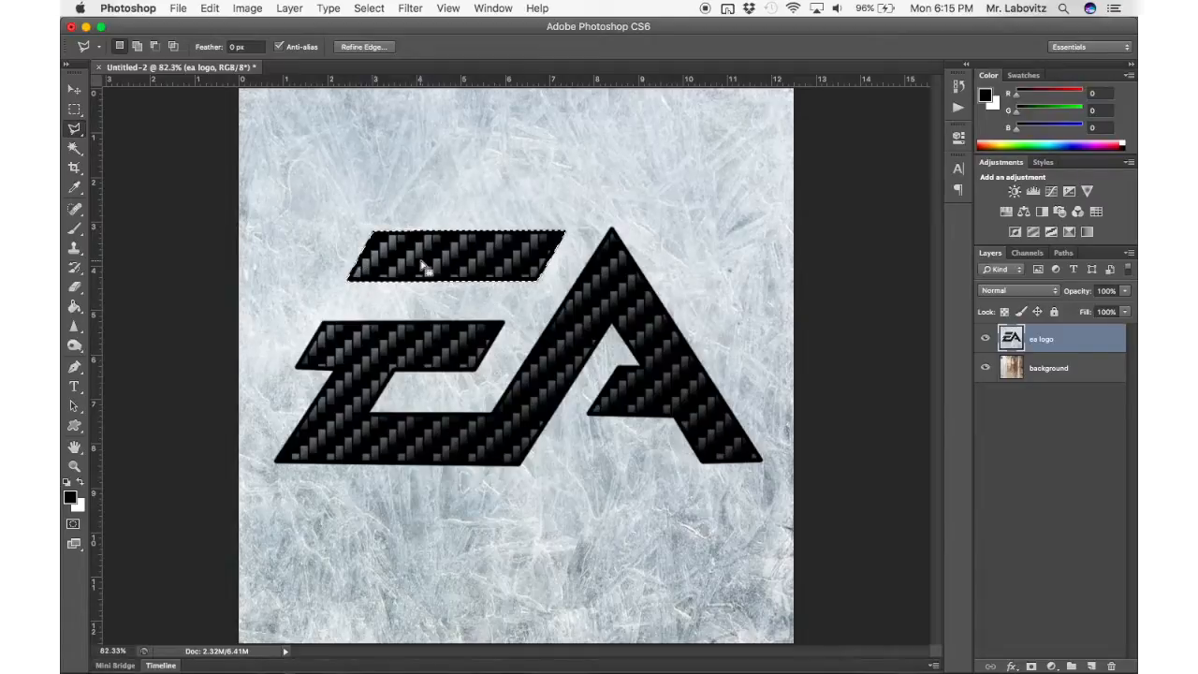
# Step: Try to add the lower E-shaped piece of the logo to the top bar's selection with the Polygonal Lasso
pyautogui.press('super+plus')
pyautogui.press('super+plus')
pyautogui.scroll(3, 427, 271)
pyautogui.hscroll(-5, 427, 271)
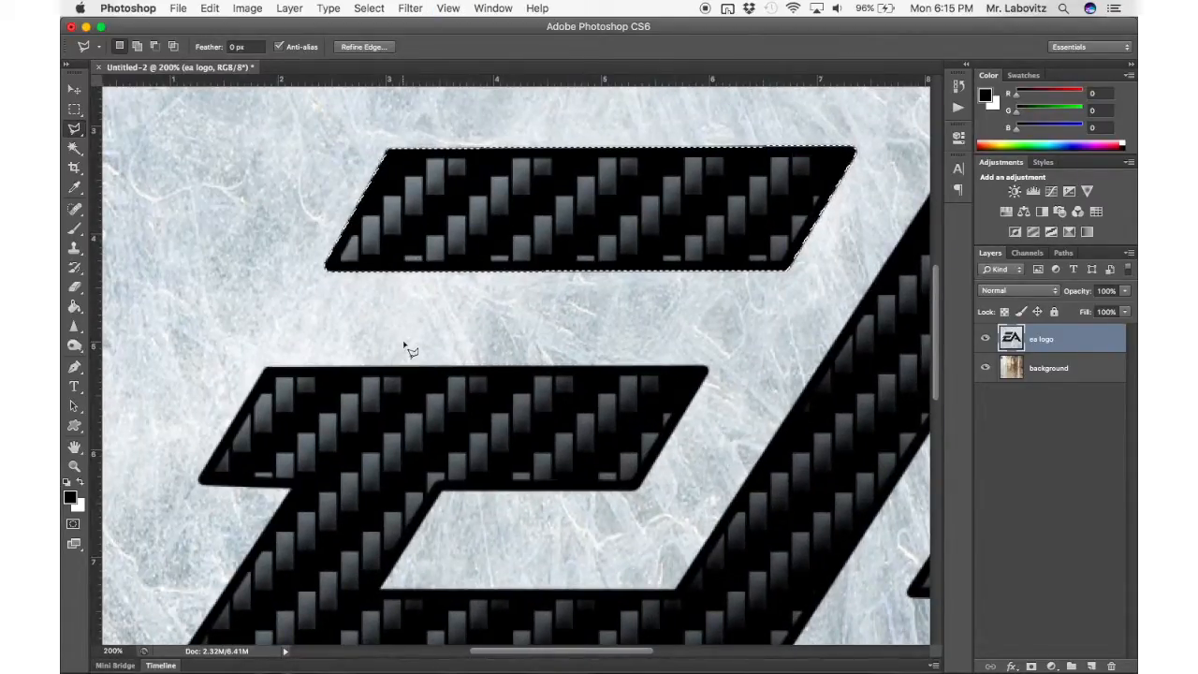
pyautogui.press('shift')
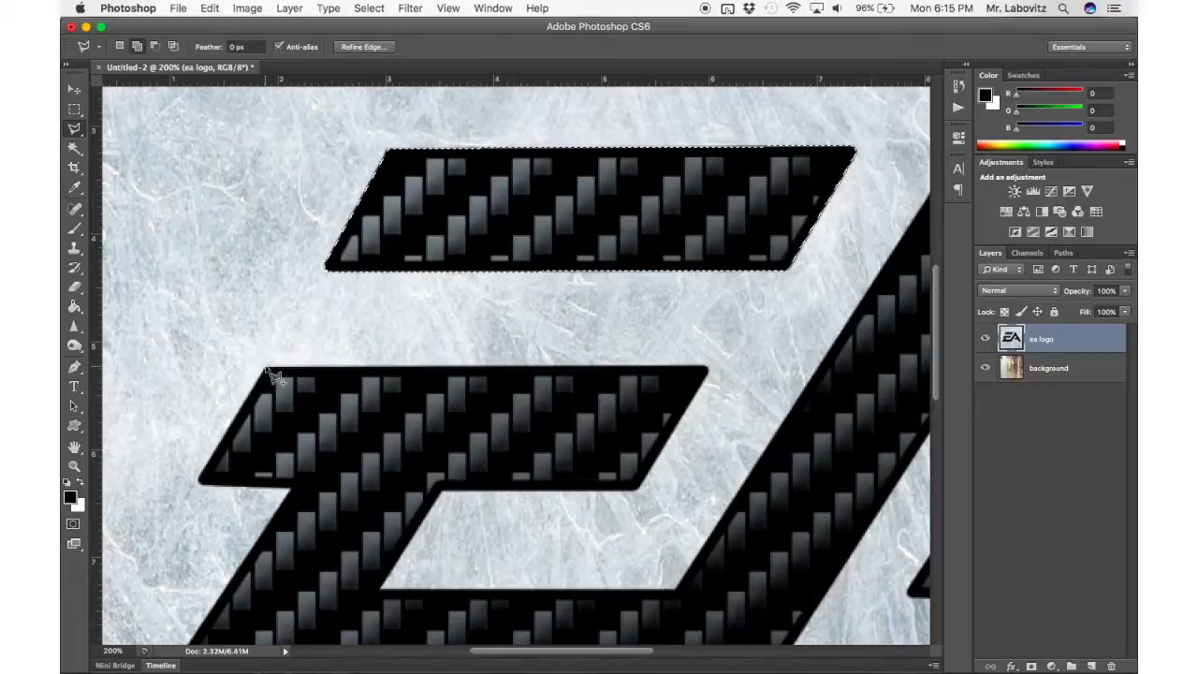
pyautogui.click(266, 366)
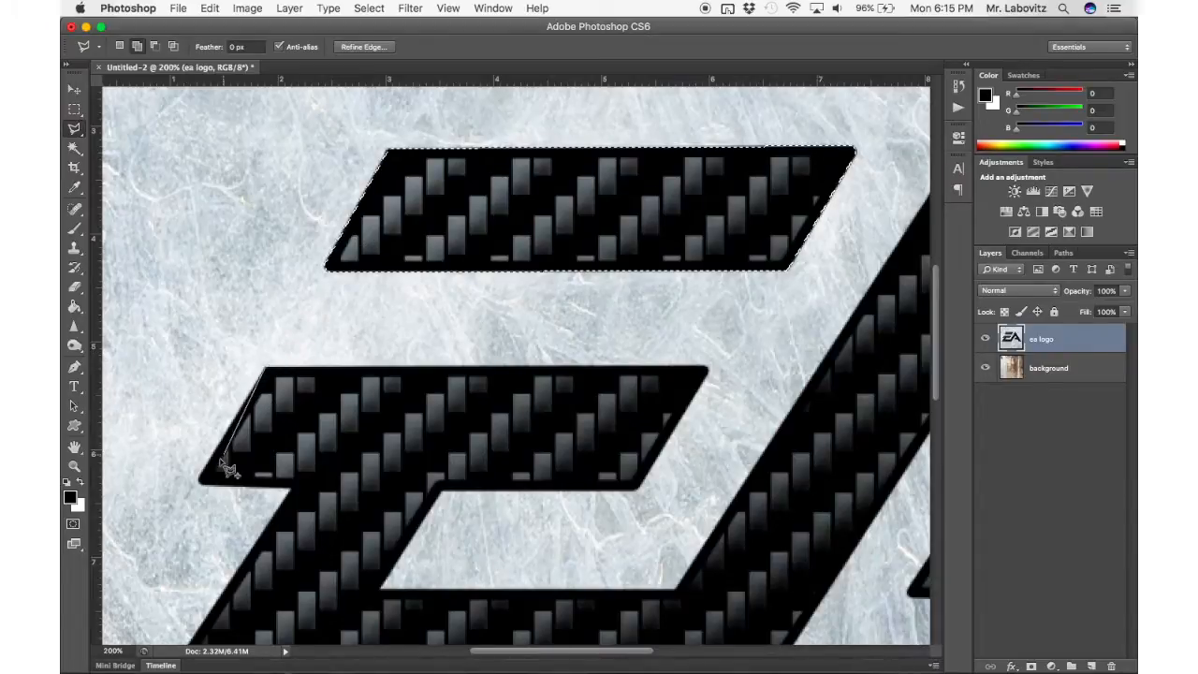
pyautogui.click(289, 489)
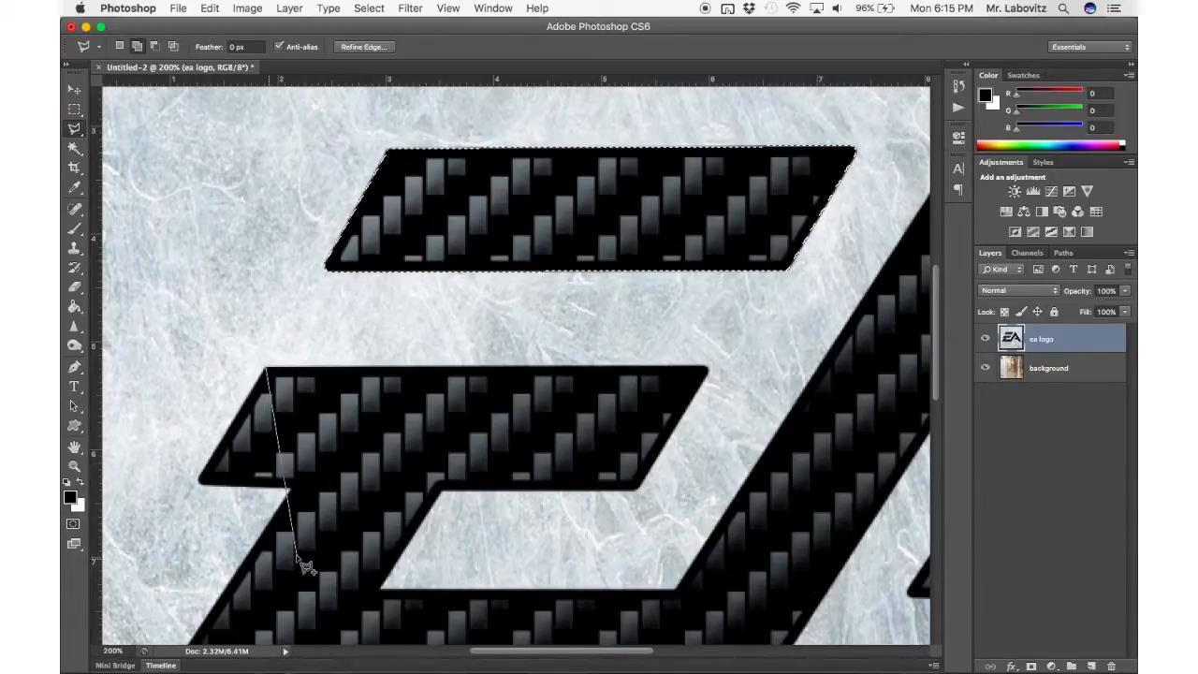
pyautogui.scroll(-3, 304, 566)
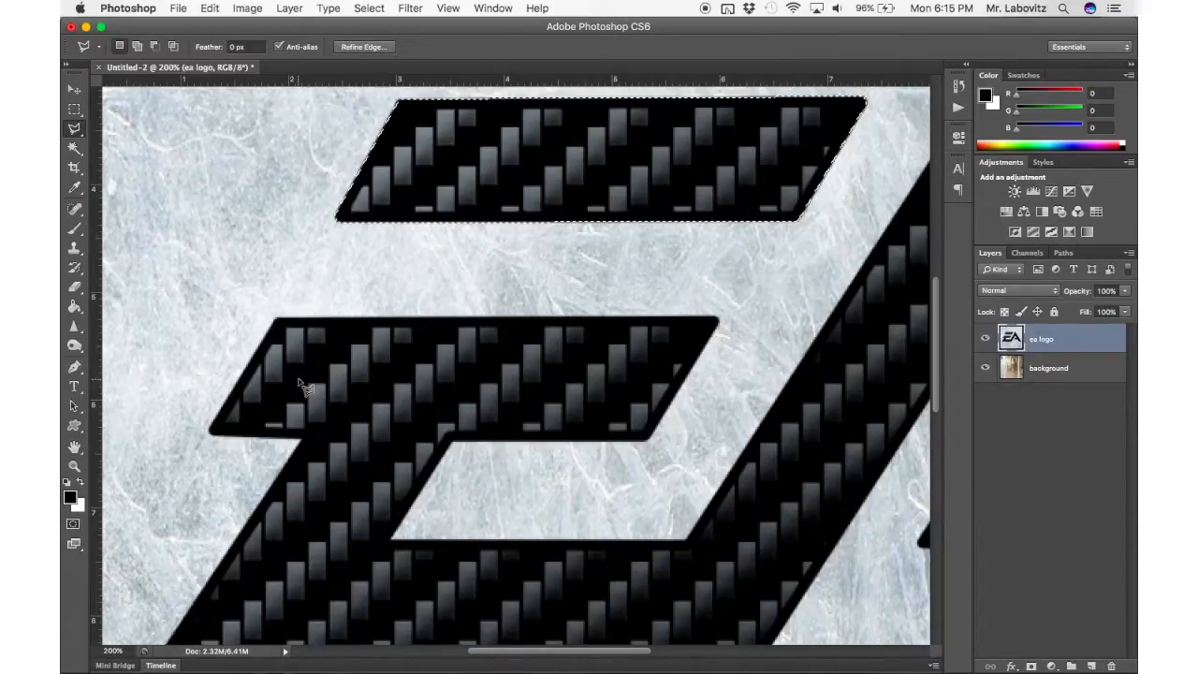
# Step: Try subtracting the slanted end section from the top bar's selection with the Polygonal Lasso, and undo the subtraction
pyautogui.scroll(5, 372, 335)
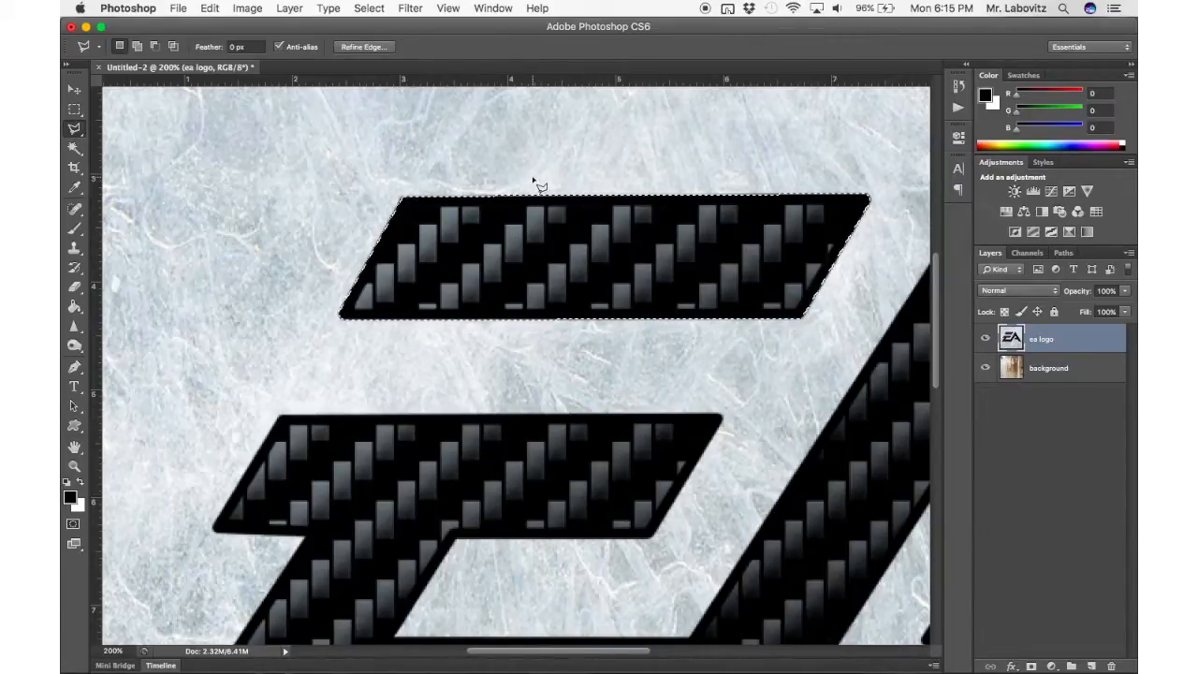
pyautogui.press('alt')
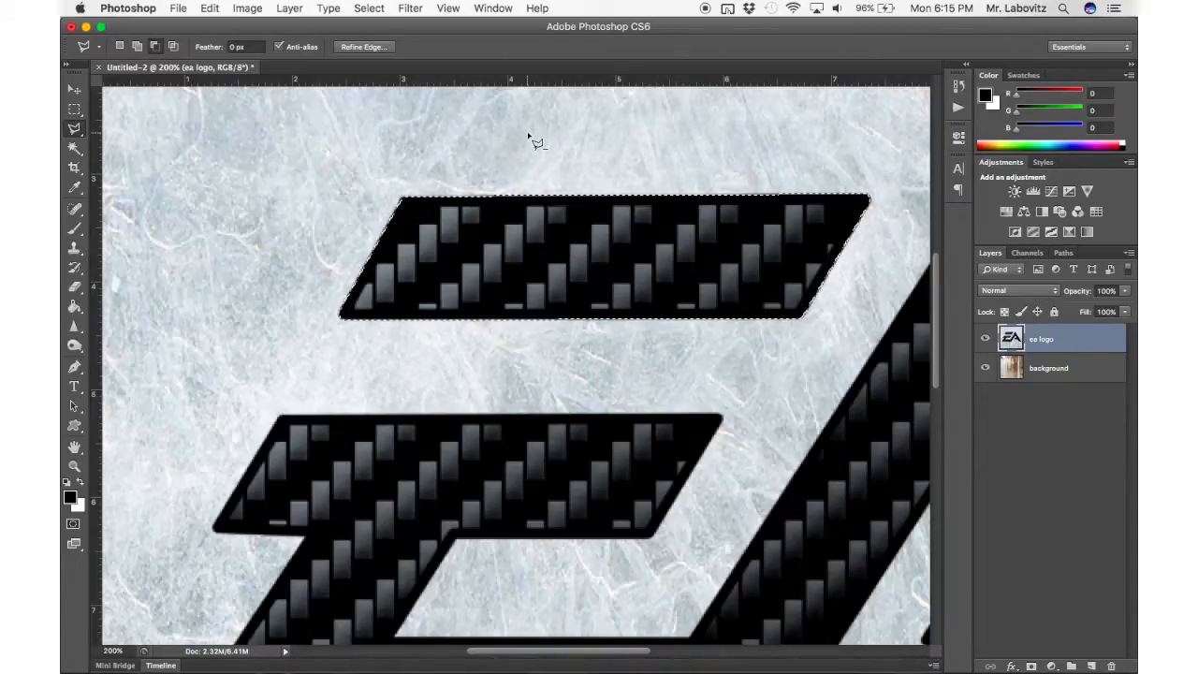
pyautogui.click(412, 353)
pyautogui.click(237, 318)
pyautogui.click(310, 164)
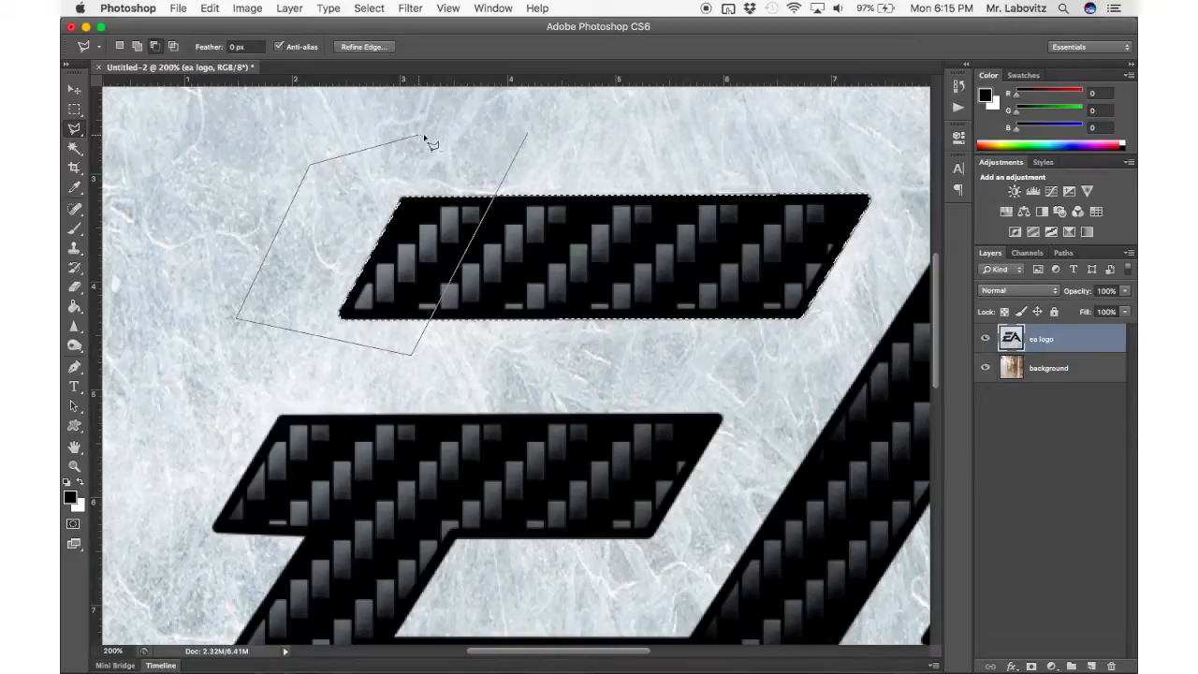
pyautogui.click(529, 136)
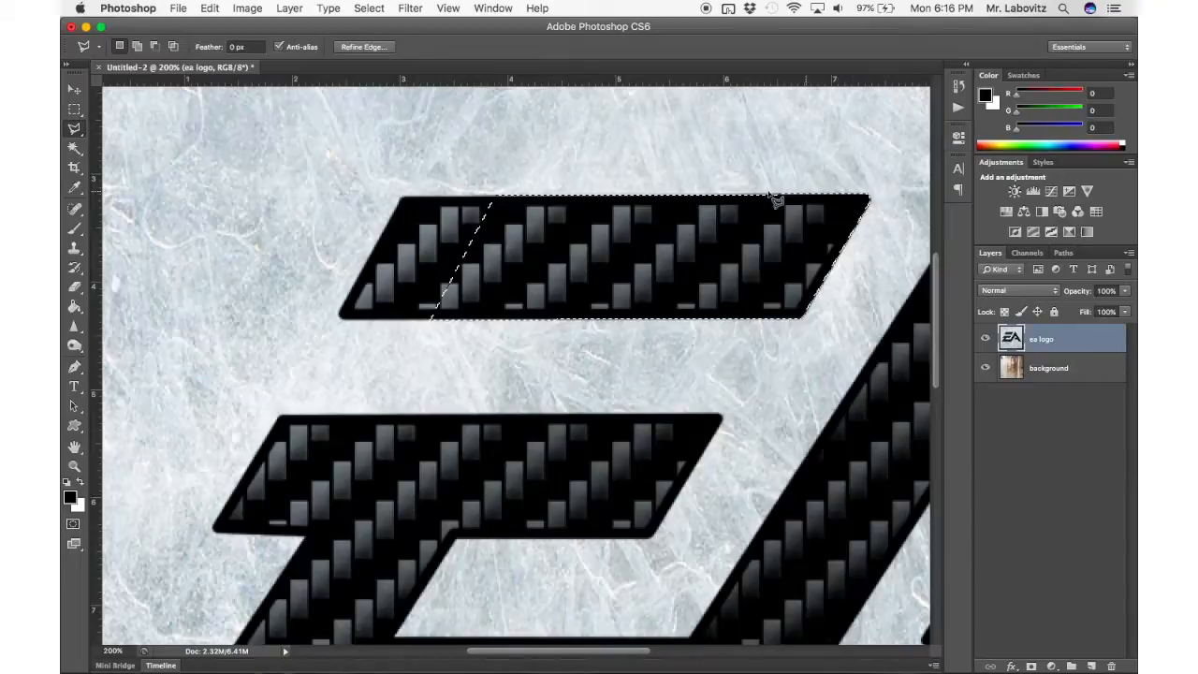
pyautogui.press('super+z')
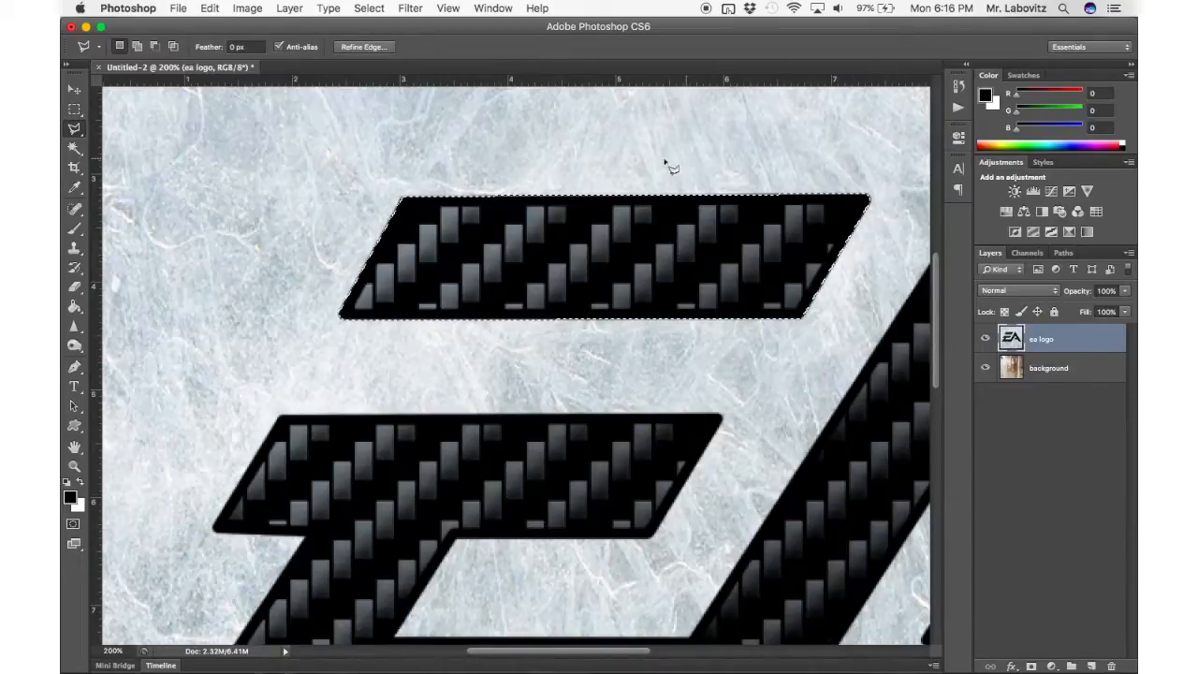
# Step: Try adding the lower logo piece to the selection with the Polygonal Lasso, remove the stray anchor points, and cancel the outline
pyautogui.hscroll(-5, 324, 341)
pyautogui.scroll(-4, 324, 341)
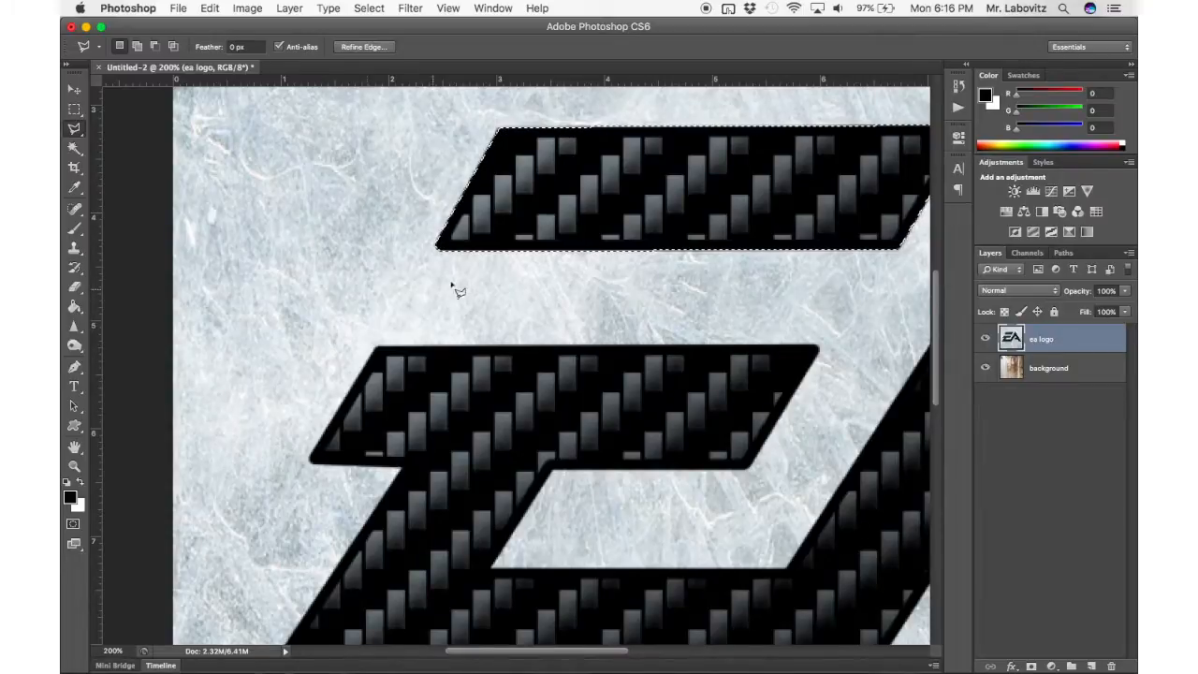
pyautogui.press('shift')
pyautogui.click(378, 347)
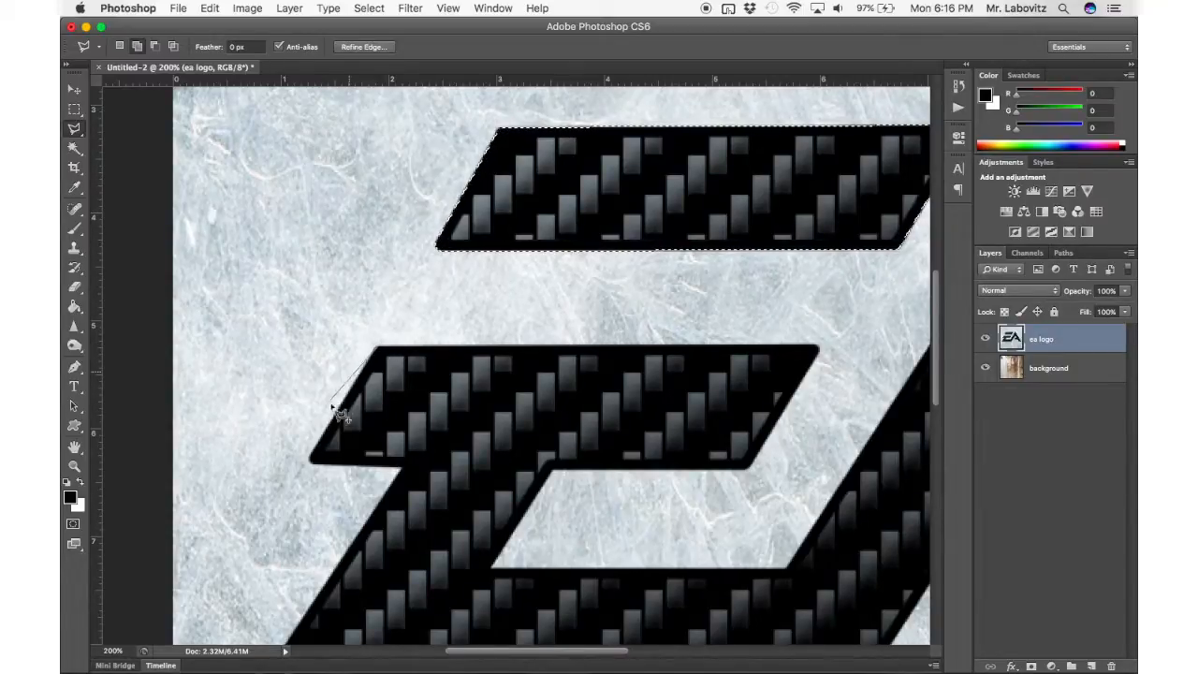
pyautogui.click(319, 440)
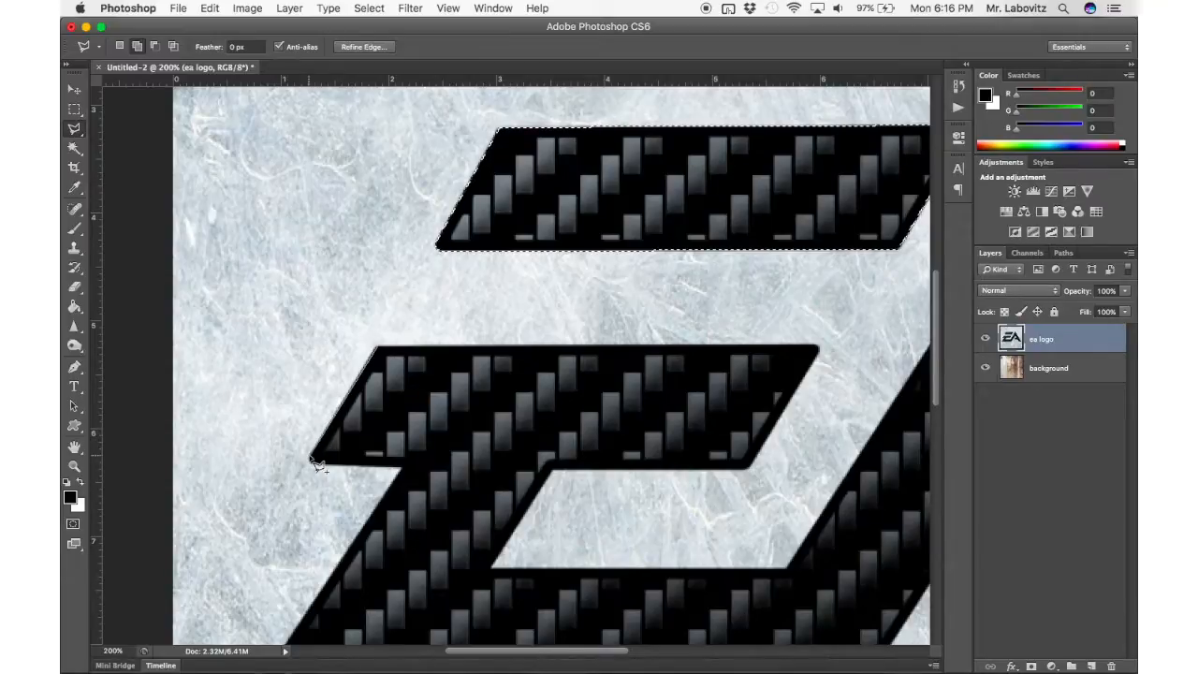
pyautogui.click(311, 457)
pyautogui.click(240, 418)
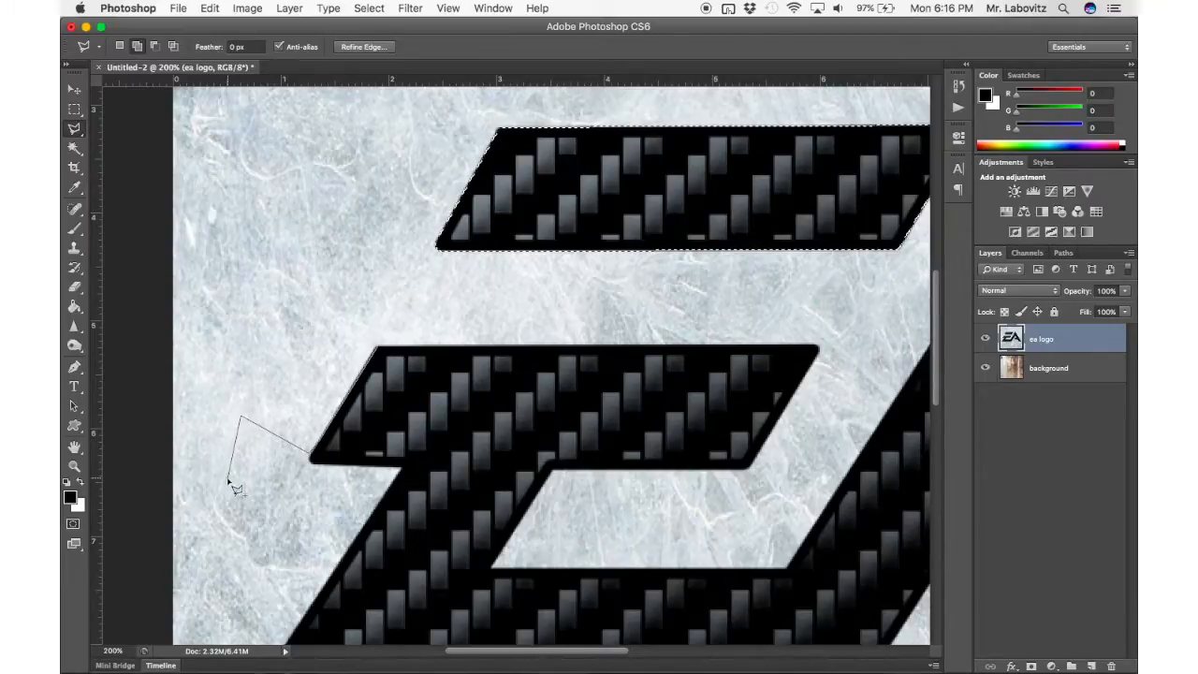
pyautogui.click(225, 530)
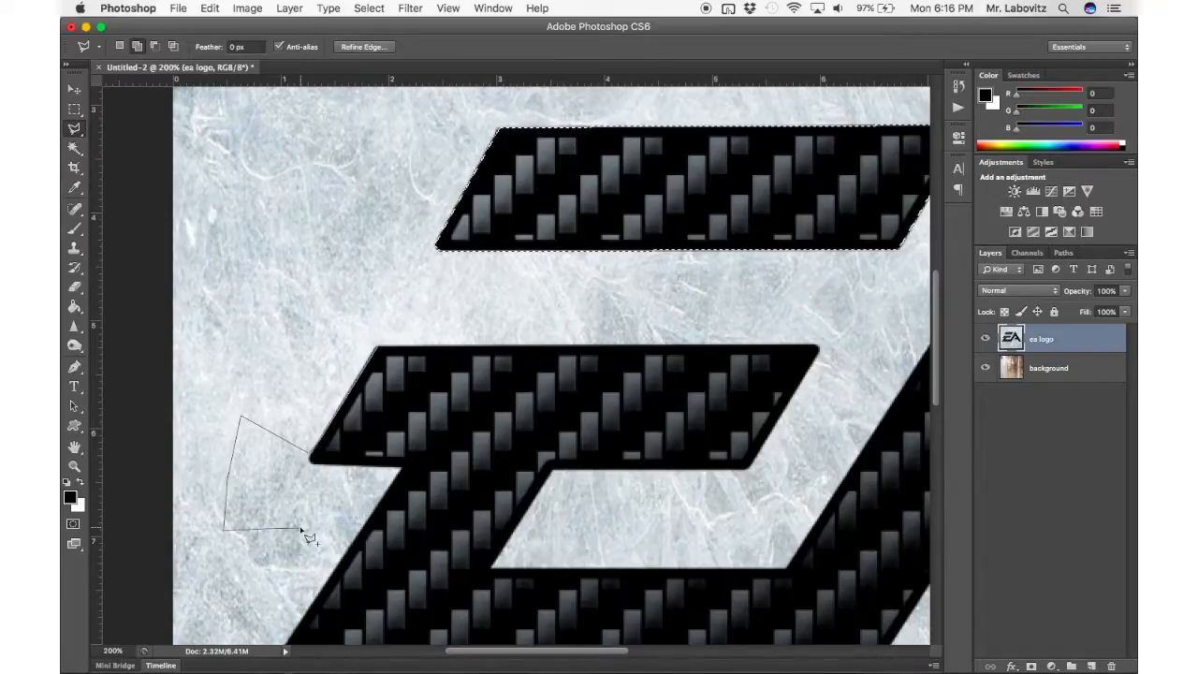
pyautogui.click(266, 529)
pyautogui.press('BackSpace')
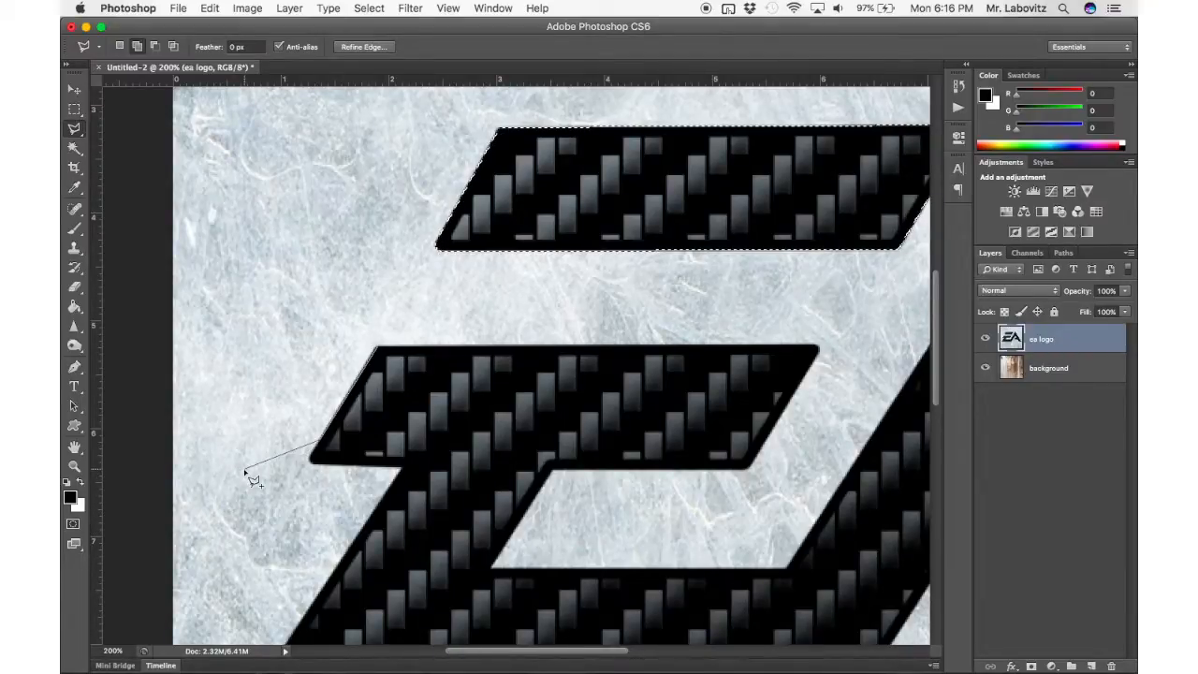
pyautogui.click(374, 348)
pyautogui.press('Escape')
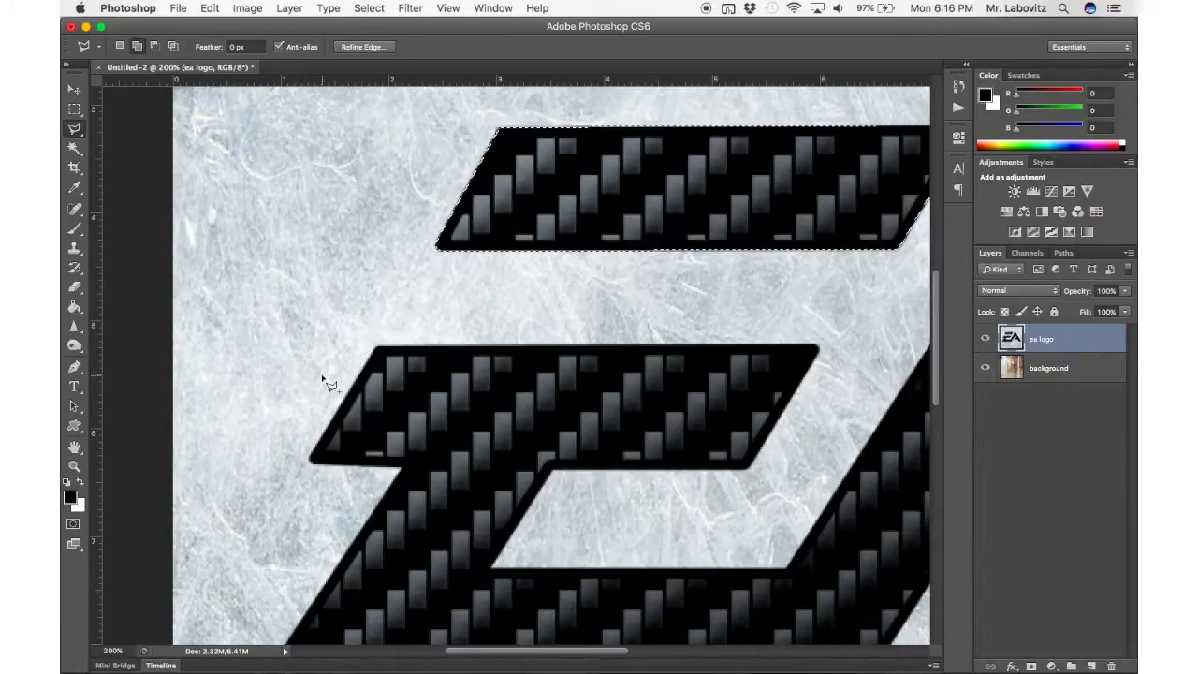
# Step: Add the lower logo piece to the selection with the Polygonal Lasso, tracing its outer edge down and along the base of the E
pyautogui.hscroll(1, 420, 305)
pyautogui.hscroll(2, 420, 306)
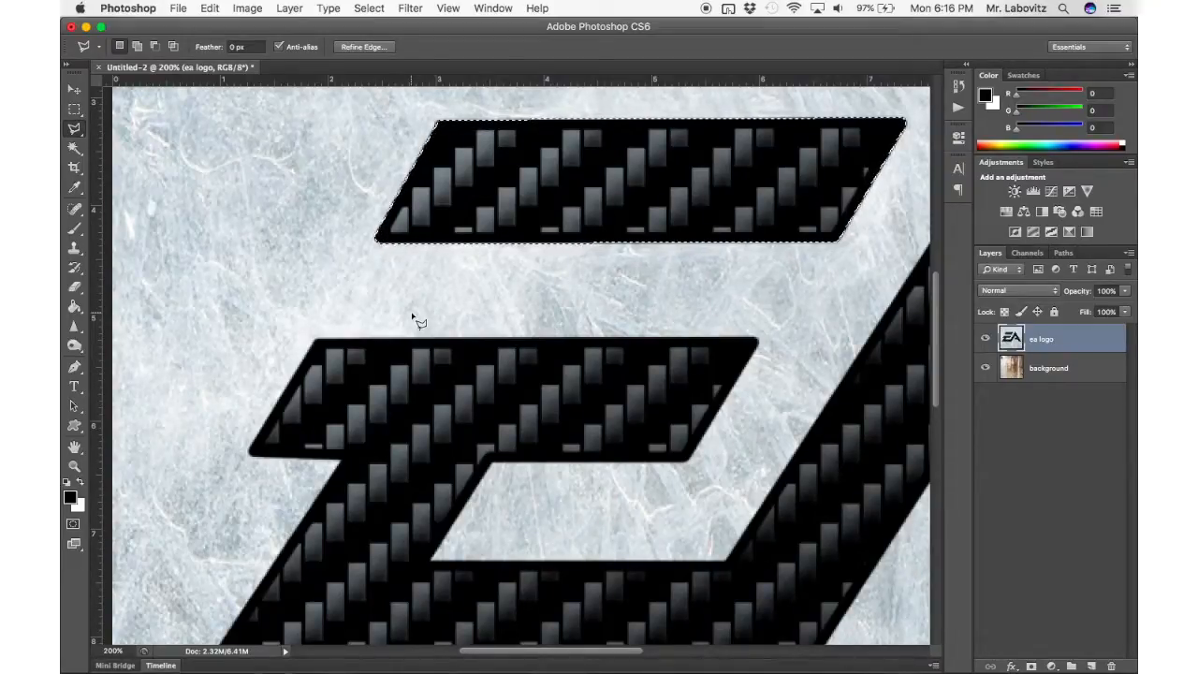
pyautogui.scroll(-3, 415, 315)
pyautogui.hscroll(-1, 414, 315)
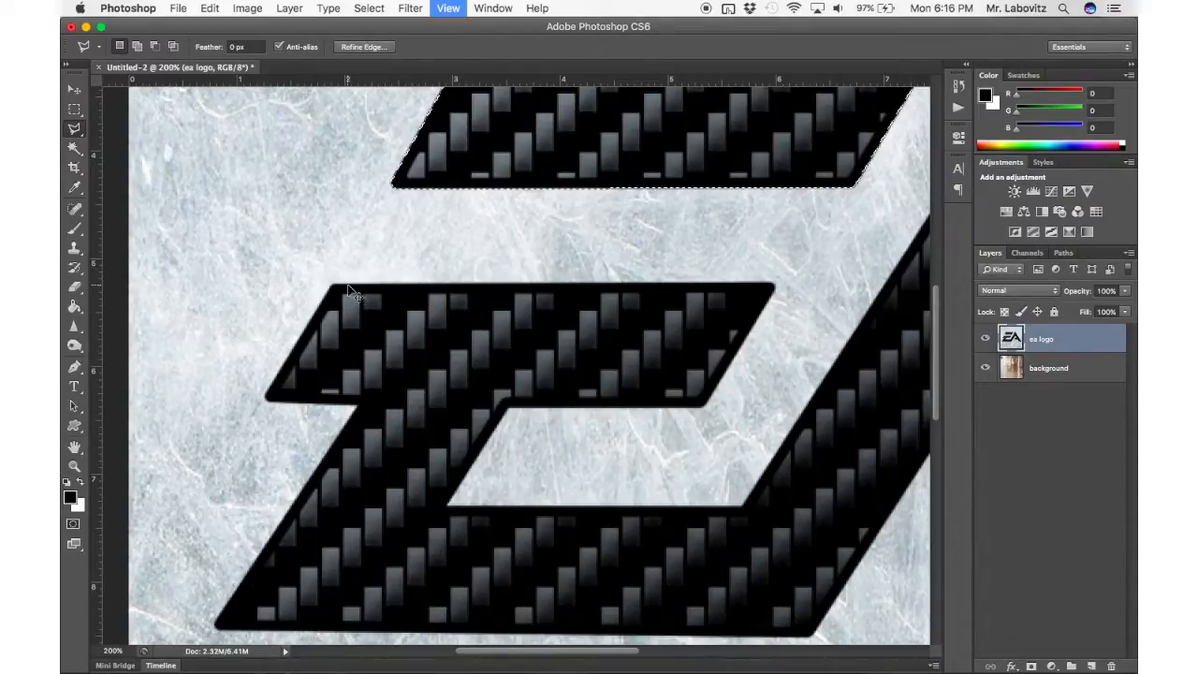
pyautogui.press('super+0')
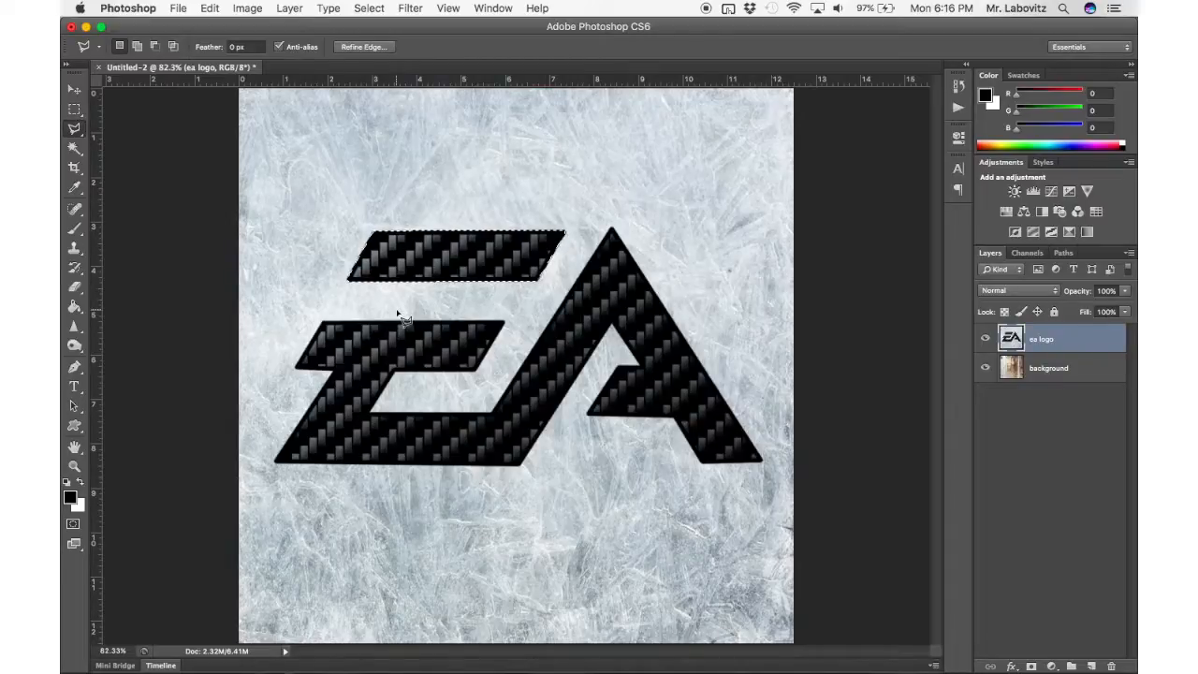
pyautogui.press('super+plus')
pyautogui.press('super+plus')
pyautogui.press('super+plus')
pyautogui.press('super+plus')
pyautogui.hscroll(-10, 399, 314)
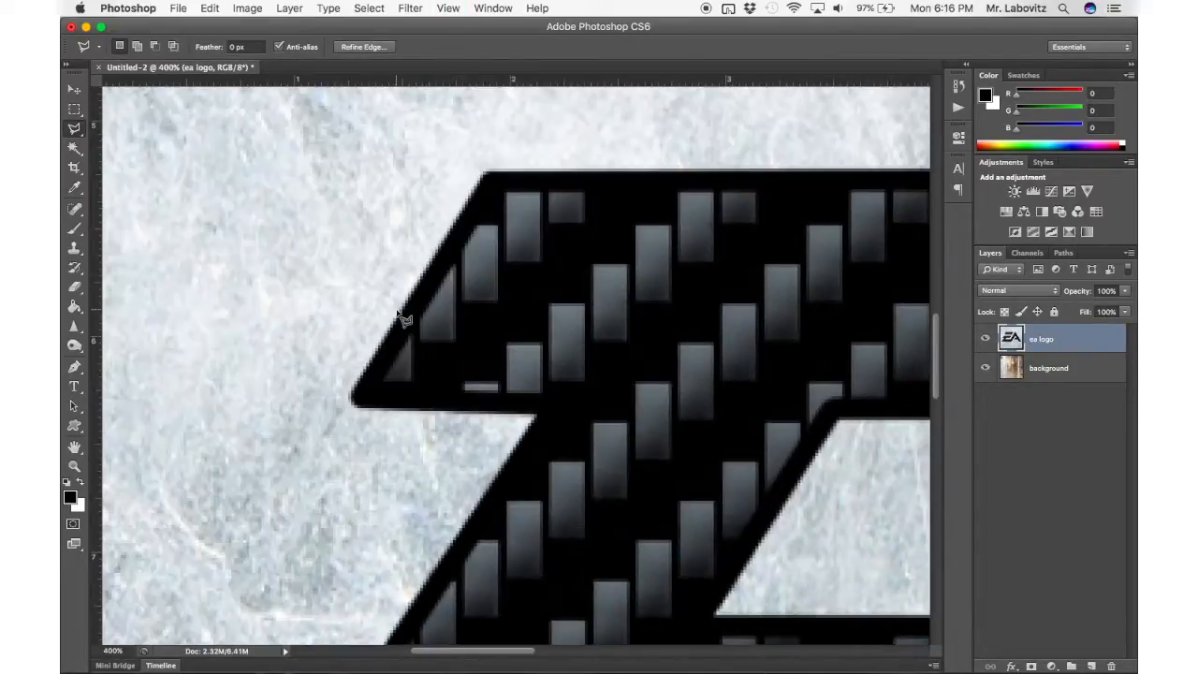
pyautogui.scroll(-4, 362, 406)
pyautogui.click(328, 574)
pyautogui.press('super+minus')
pyautogui.press('super+minus')
pyautogui.hscroll(10, 500, 534)
pyautogui.press('super+plus')
pyautogui.press('super+plus')
pyautogui.click(478, 518)
# Step: Continue the lasso outline up to the A's inner peak, around the inner notch, and out to the crossbar's tip
pyautogui.press('super+plus')
pyautogui.scroll(8, 600, 393)
pyautogui.click(677, 106)
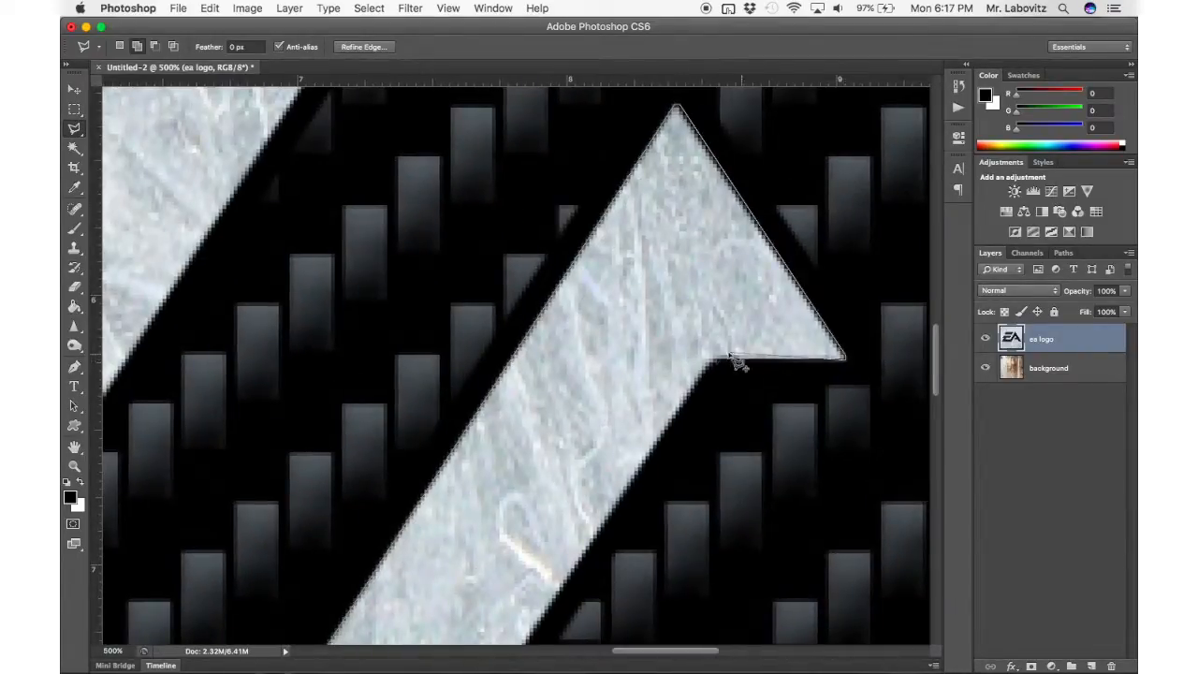
pyautogui.click(848, 359)
pyautogui.click(716, 360)
pyautogui.press('super+minus')
pyautogui.click(557, 518)
# Step: Continue the lasso outline under the A's crossbar, around the foot of its outer leg, and up to its peak
pyautogui.hscroll(10, 580, 510)
pyautogui.click(611, 498)
pyautogui.scroll(-6, 613, 500)
pyautogui.click(659, 504)
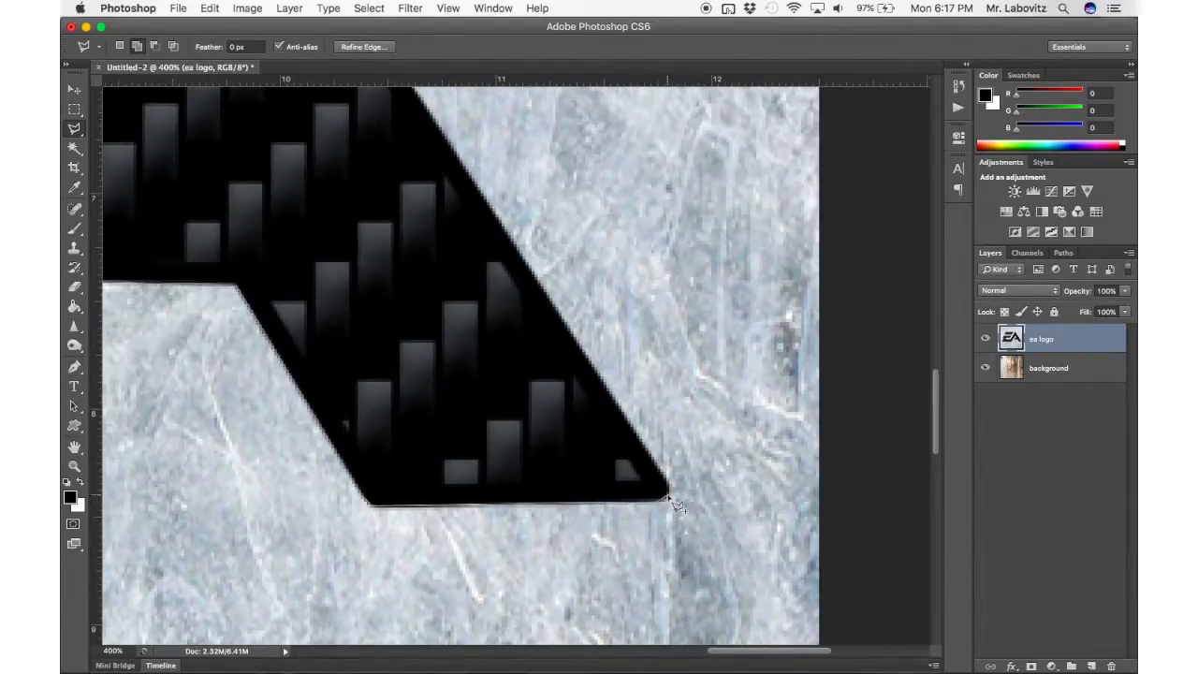
pyautogui.click(669, 489)
pyautogui.scroll(10, 508, 313)
pyautogui.click(441, 217)
# Step: Continue the lasso outline down the A's long stroke and around the E's inner opening to the underside of the upper arm
pyautogui.scroll(-8, 371, 391)
pyautogui.click(374, 579)
pyautogui.hscroll(-8, 373, 580)
pyautogui.hscroll(-2, 372, 578)
pyautogui.click(358, 429)
pyautogui.click(481, 234)
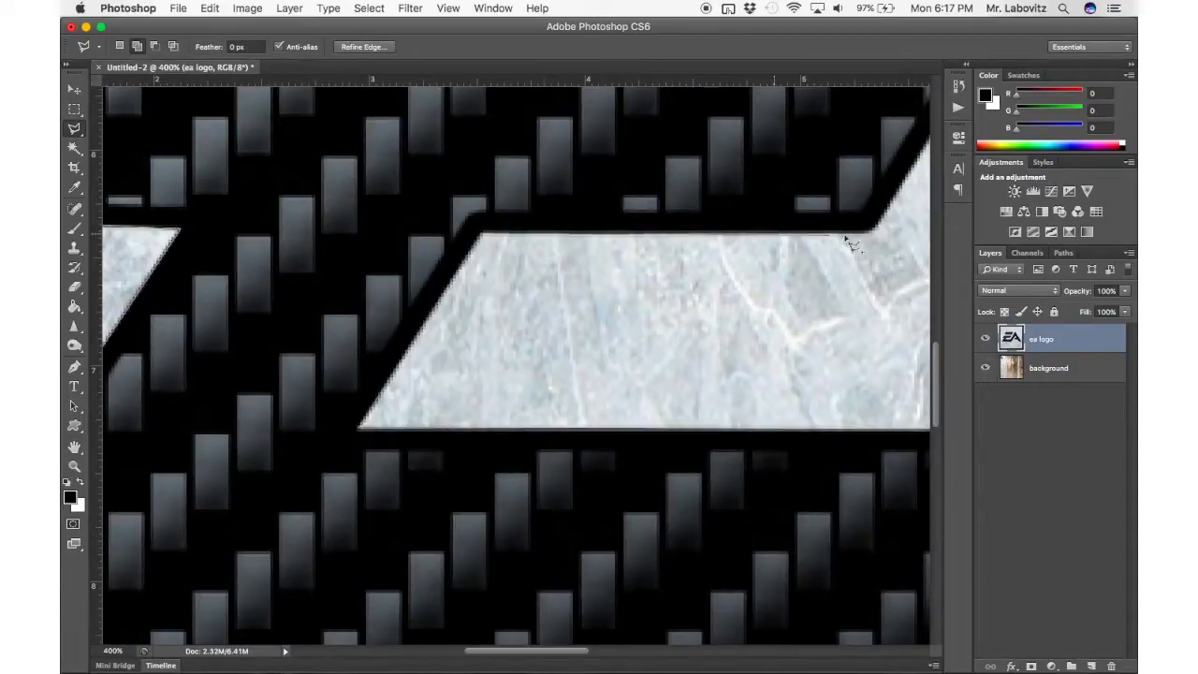
pyautogui.click(872, 233)
# Step: Trace the end and top edge of the E's upper arm and close the lasso outline at its starting corner
pyautogui.hscroll(4, 873, 234)
pyautogui.scroll(3, 873, 234)
pyautogui.click(817, 103)
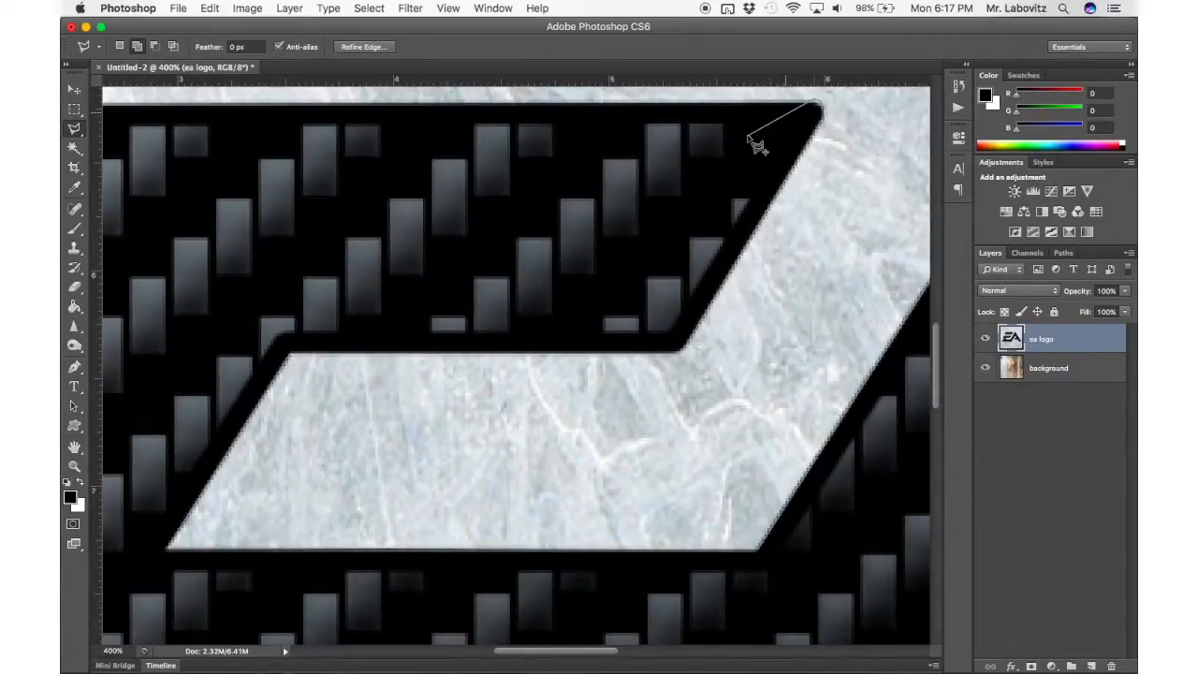
pyautogui.hscroll(-10, 763, 139)
pyautogui.scroll(1, 763, 138)
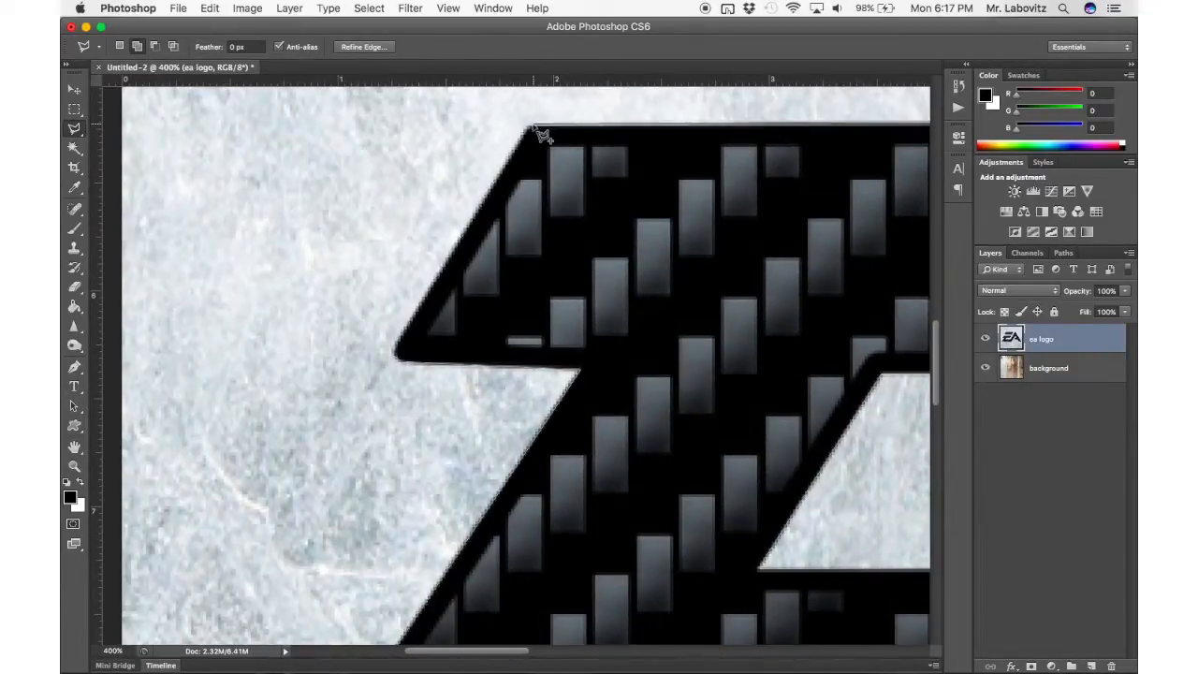
pyautogui.click(534, 130)
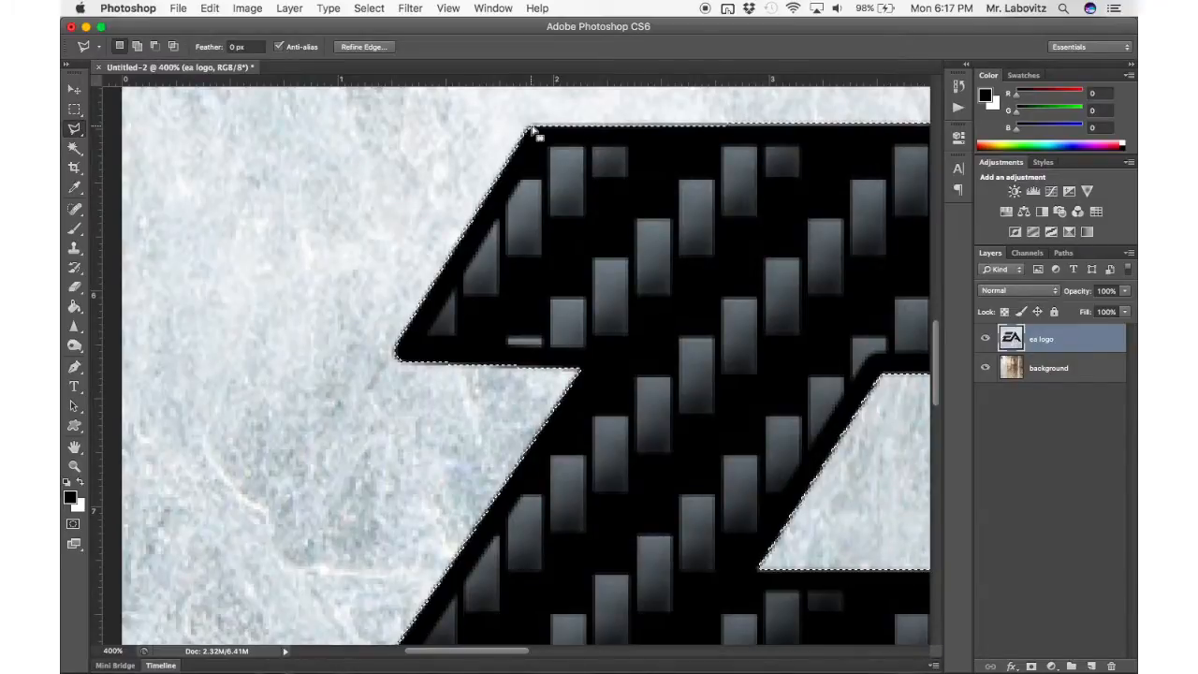
# Step: Invert the selection to delete everything outside the EA shapes from the ea logo layer, and deselect with the Move tool active
pyautogui.press('super+0')
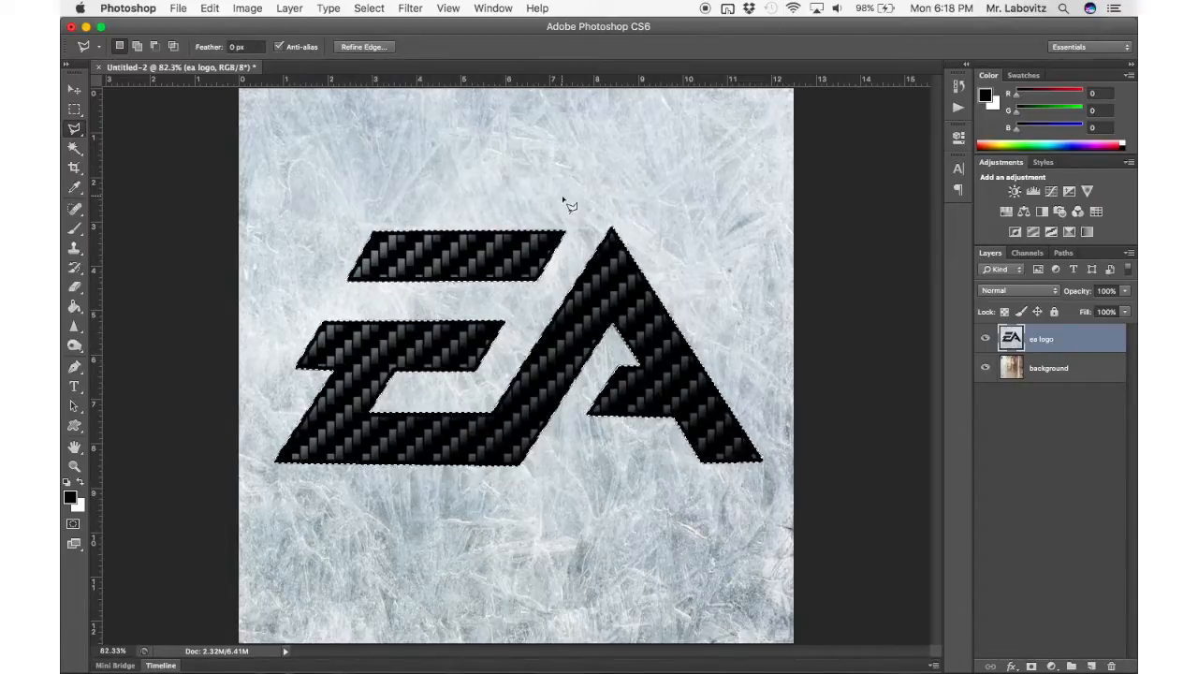
pyautogui.press('super+shift+i')
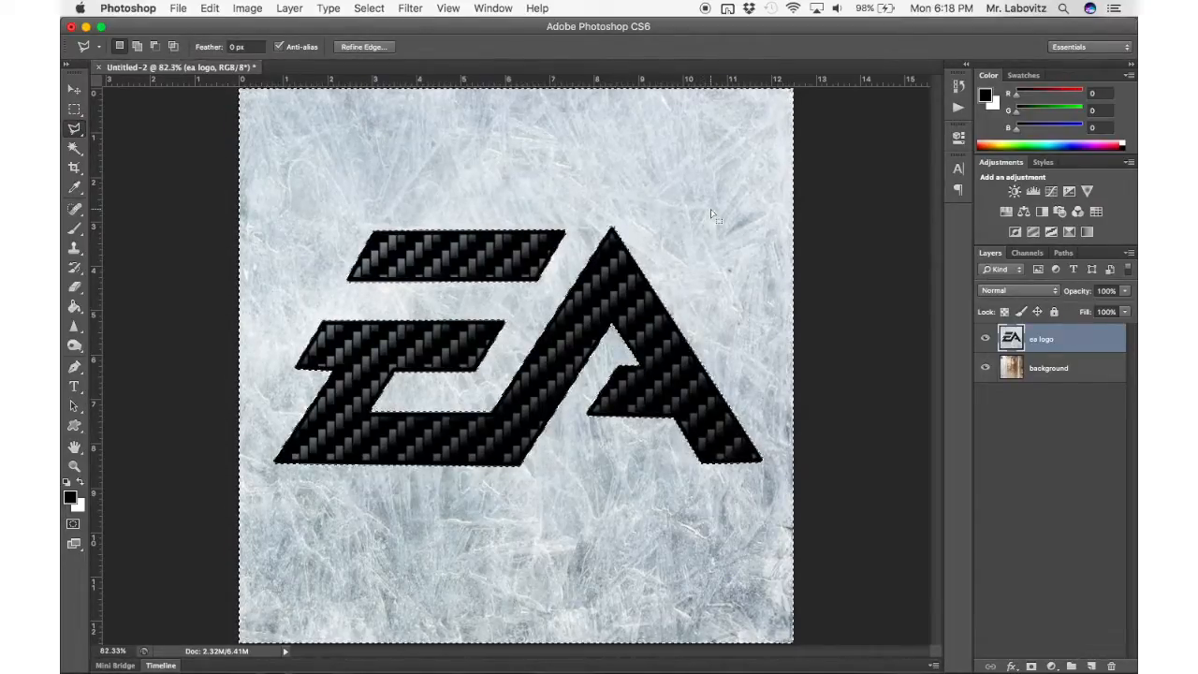
pyautogui.press('Delete')
pyautogui.press('super+d')
pyautogui.press('v')
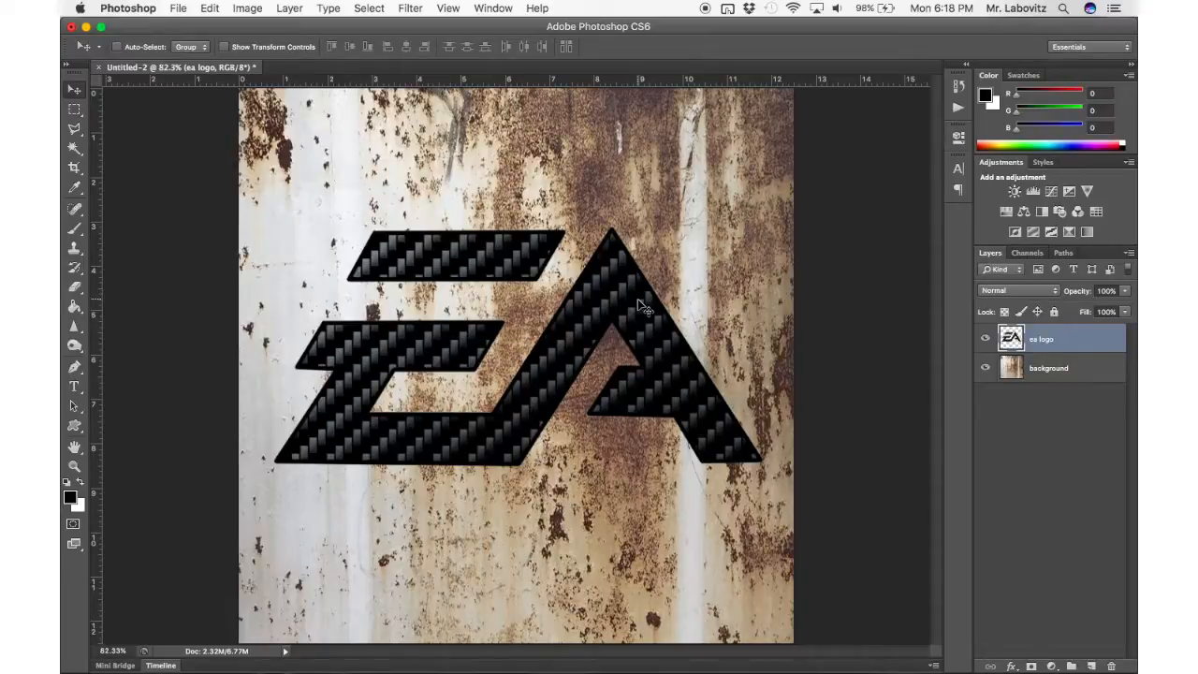